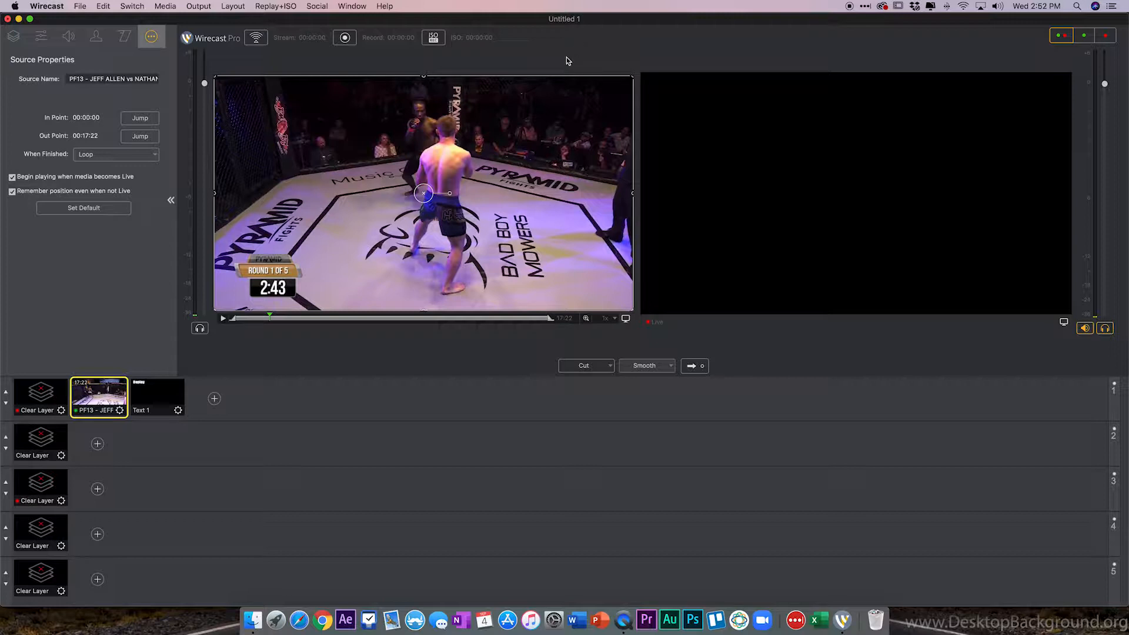
Open the replay configuration dialog and select the Program Replay output.
click(270, 9)
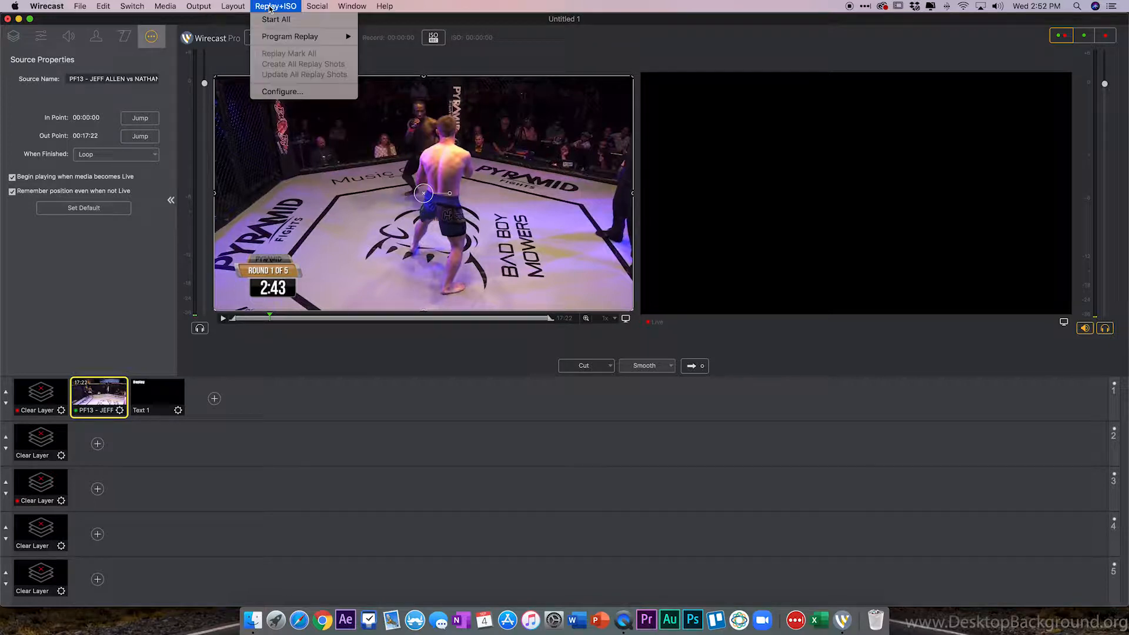
click(278, 92)
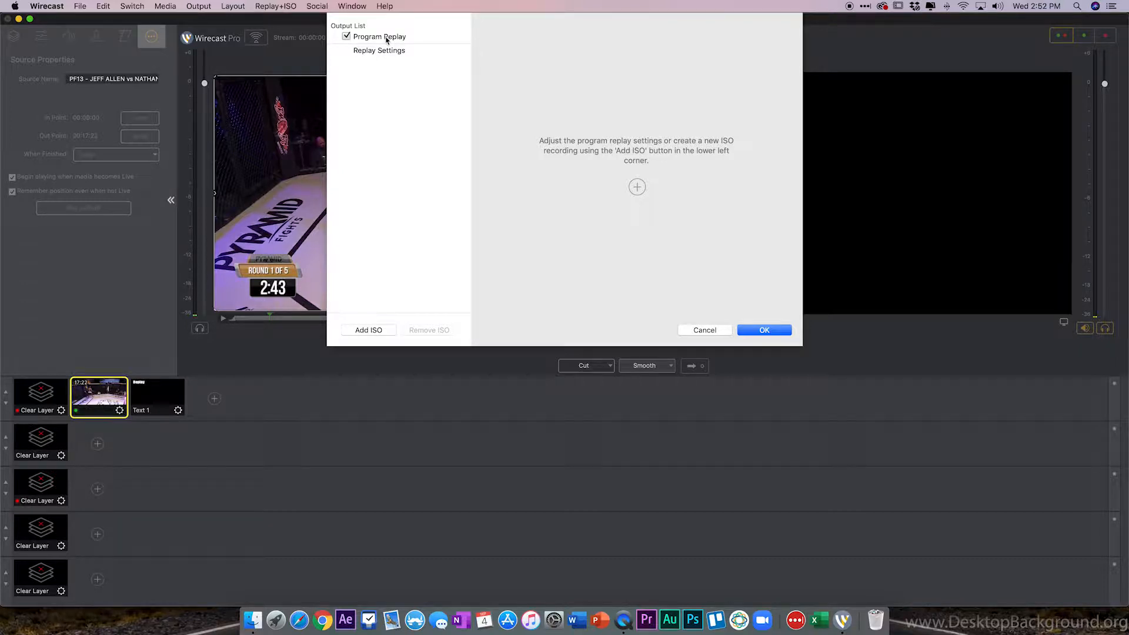
click(386, 38)
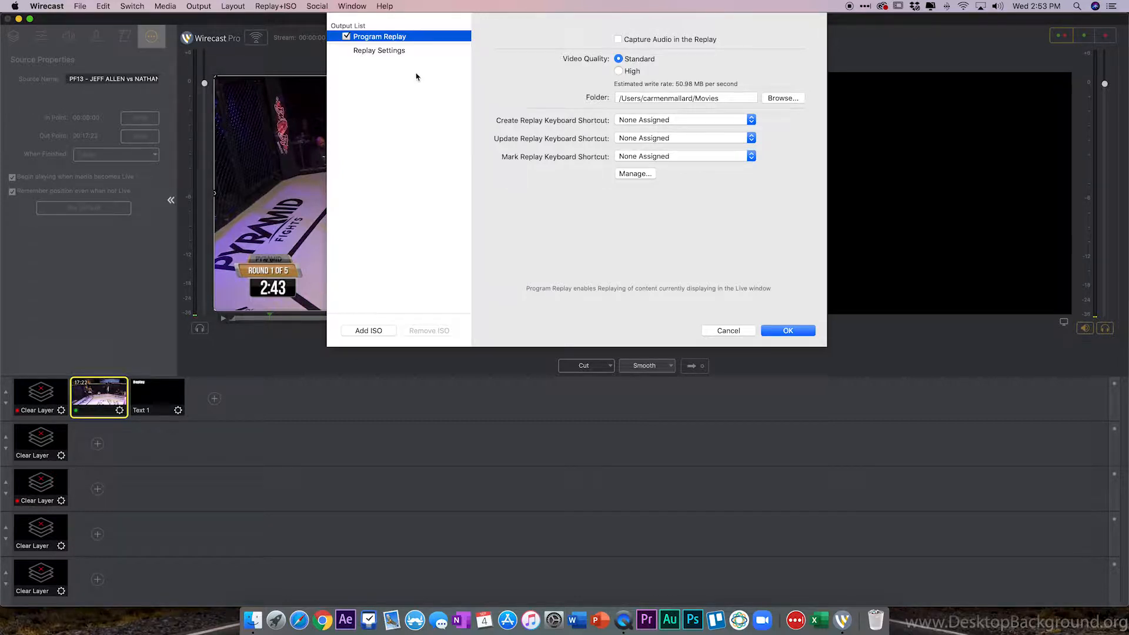
In Replay Settings, limit the maximum duration to 30 seconds and set the default replay duration to 20 seconds.
click(381, 52)
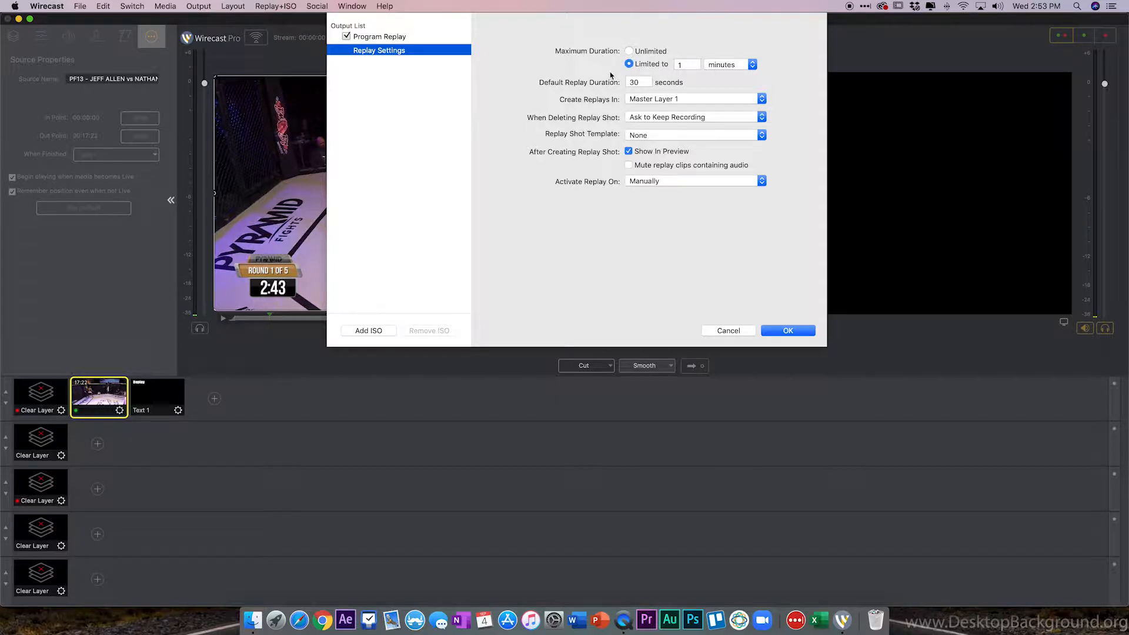
click(680, 64)
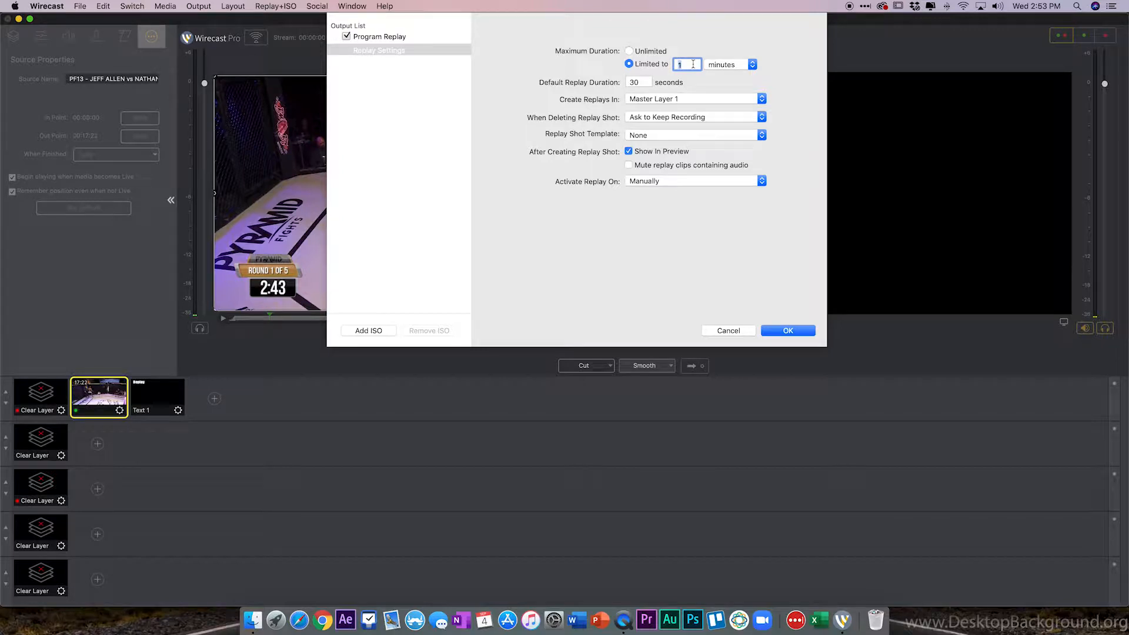
text(30)
click(754, 70)
click(747, 56)
double_click(640, 83)
text(20)
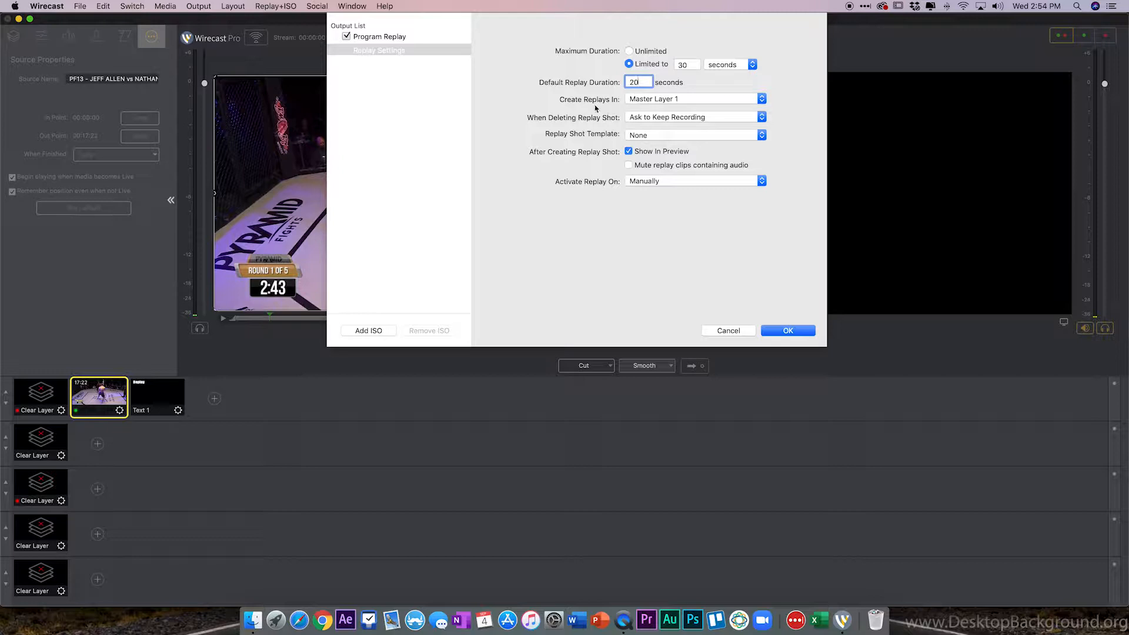
Set replays to be created in Master Layer 2 and choose Text 1 as the replay shot template.
click(705, 103)
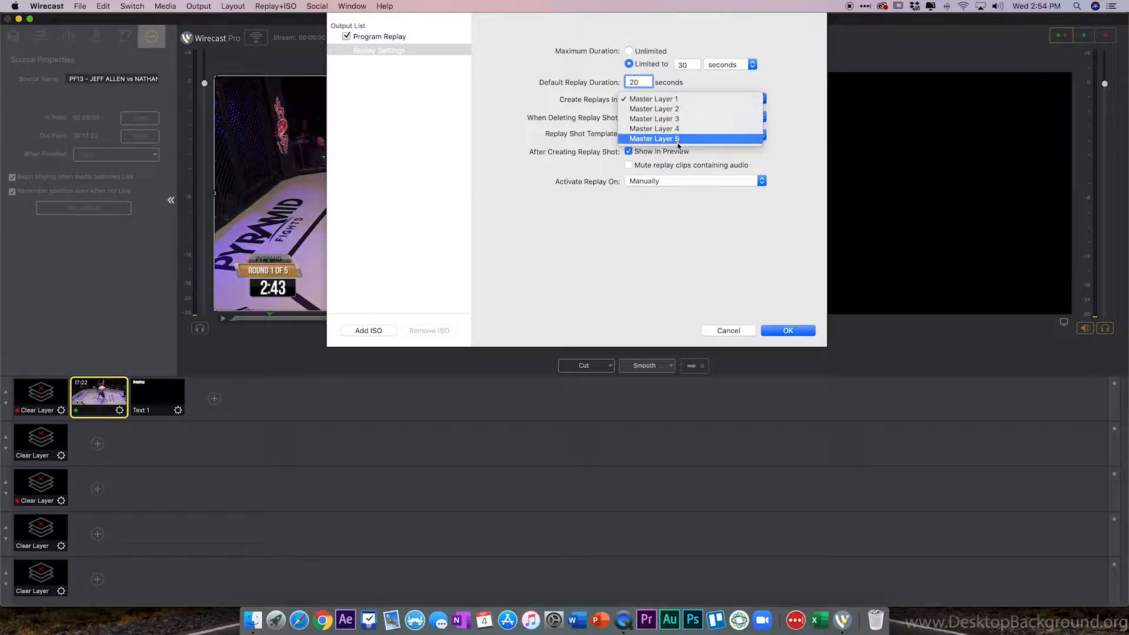
click(678, 109)
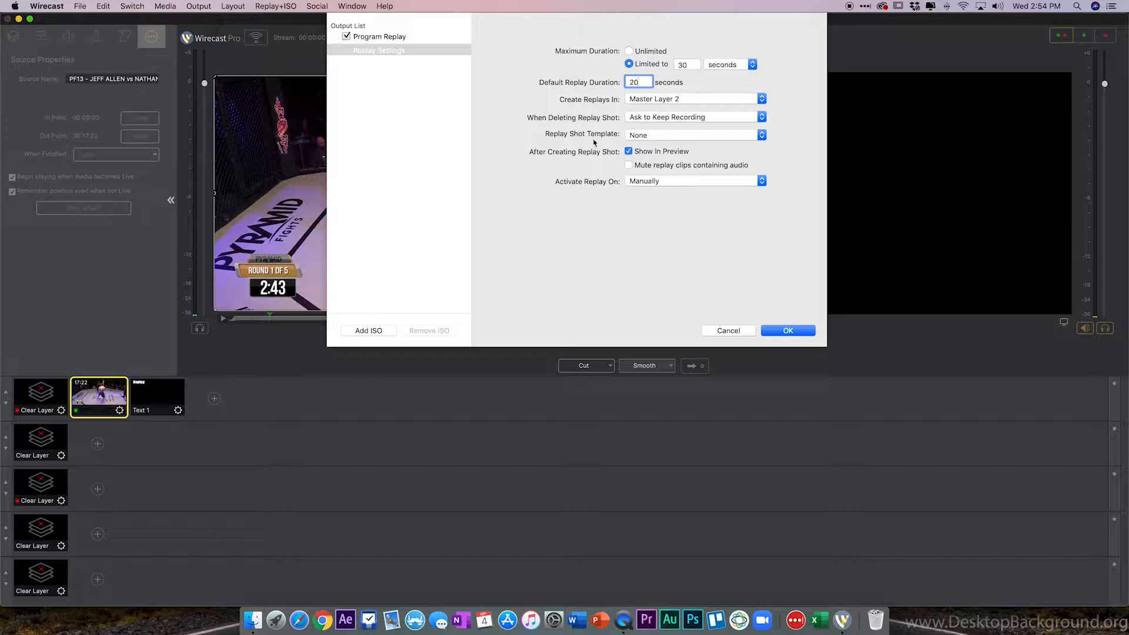
click(662, 140)
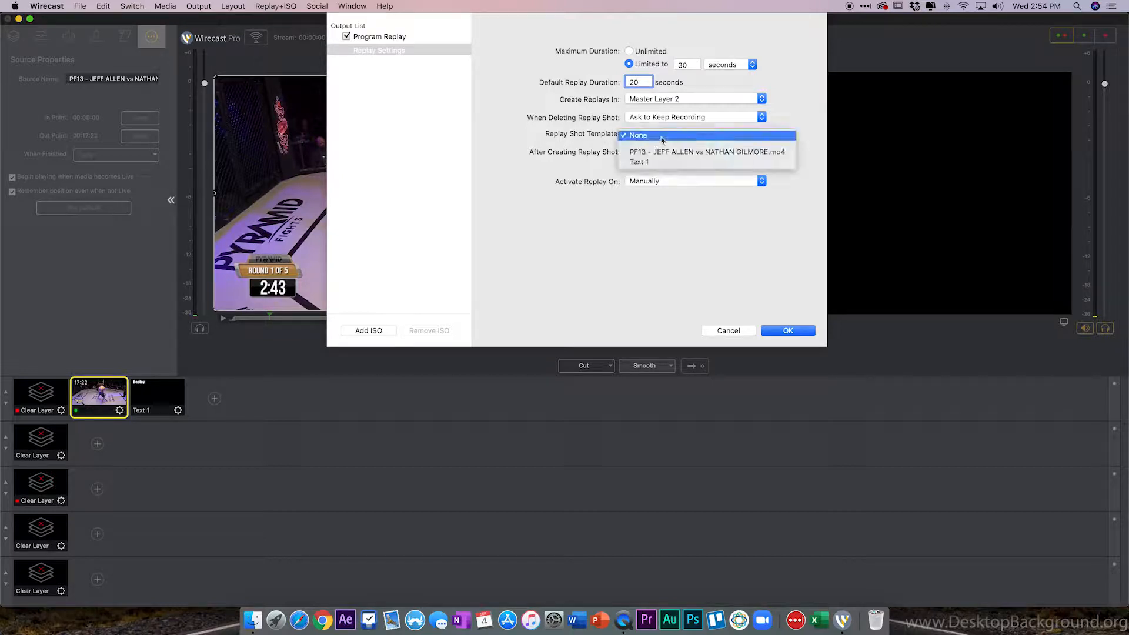
click(645, 163)
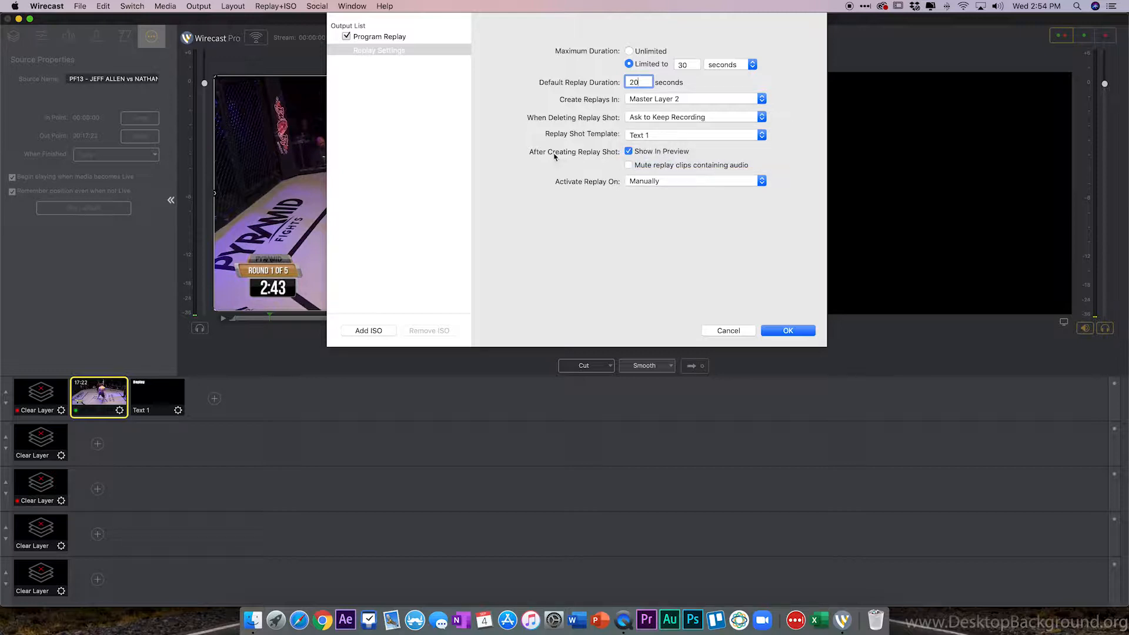
Turn off Show In Preview after creating replay shots, keep replay activation Manually, and confirm the settings.
click(628, 152)
click(658, 182)
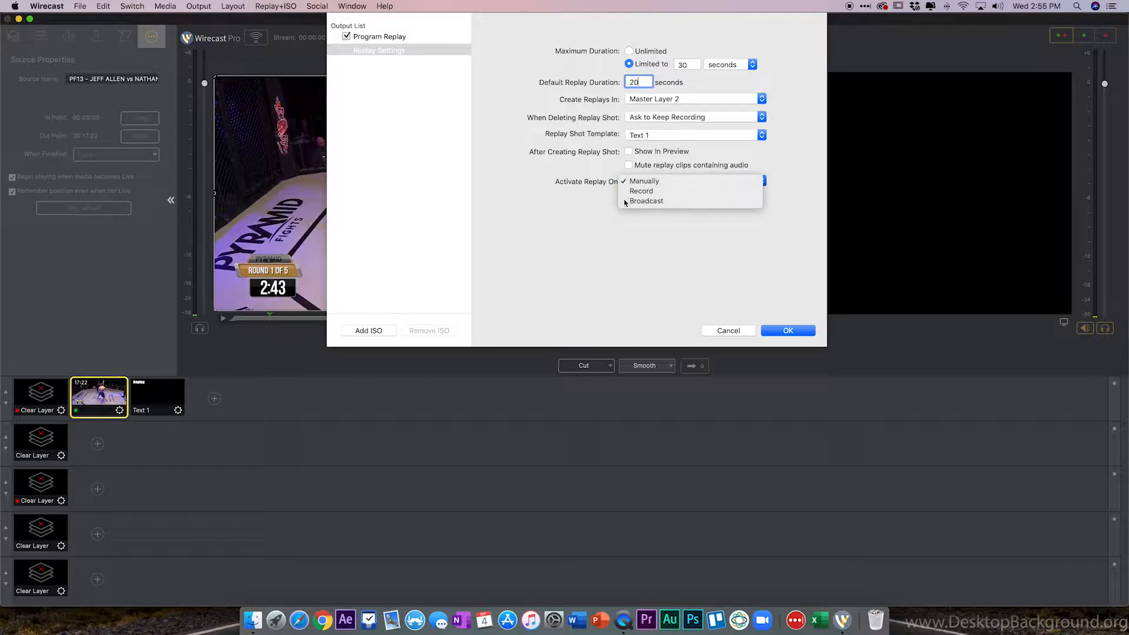
click(595, 205)
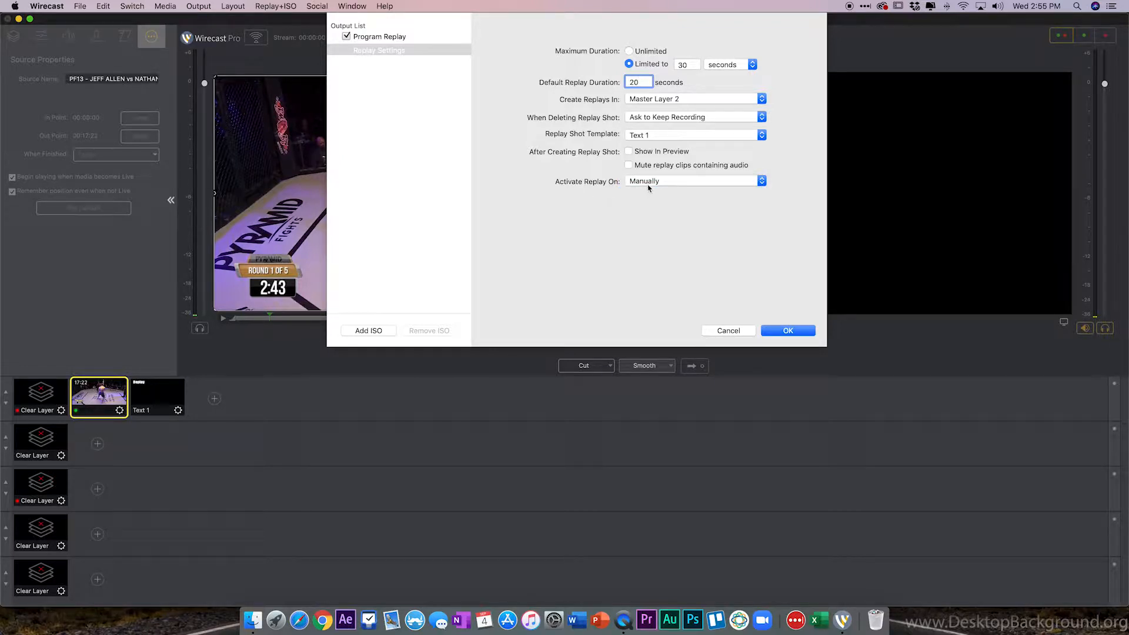
click(789, 330)
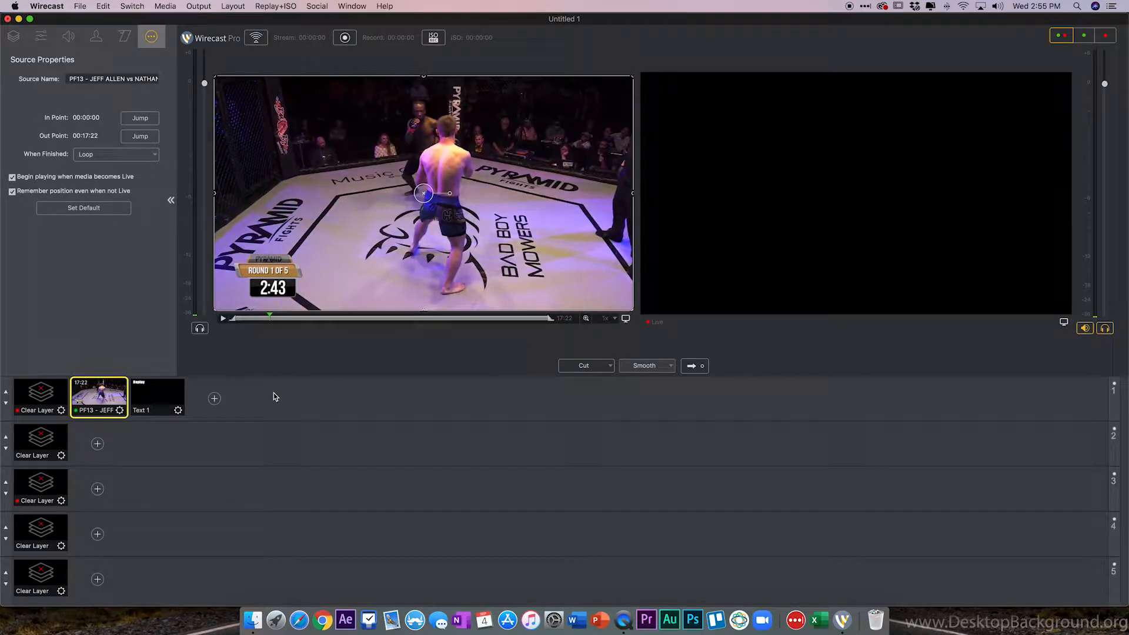
Select the Text 1 shot and review its text properties.
click(150, 401)
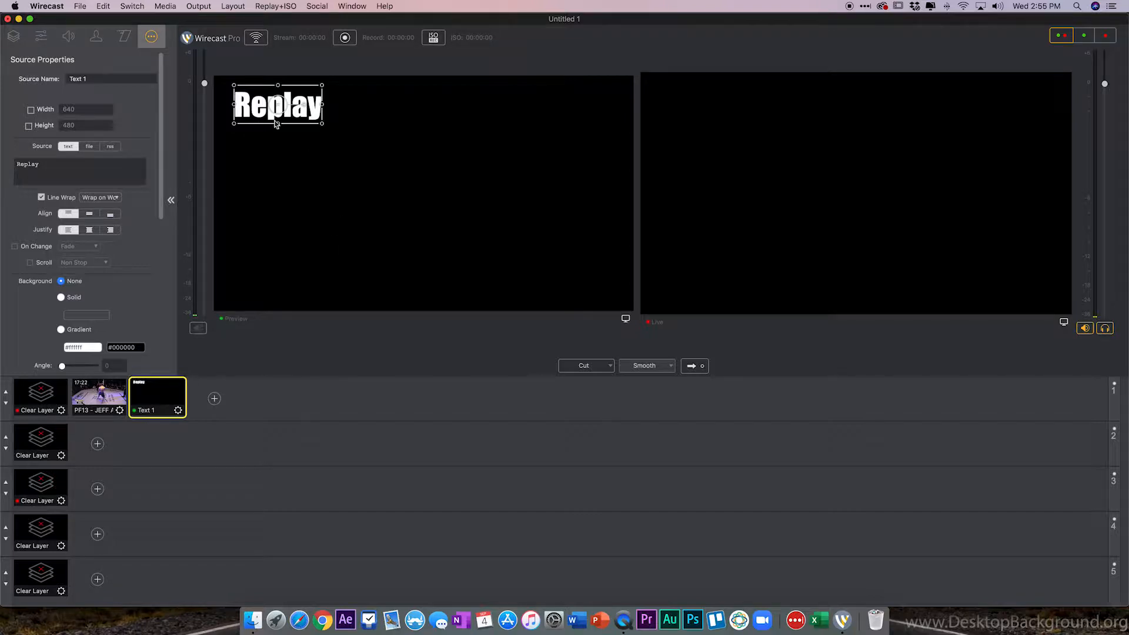
scroll(142, 318, down, 3)
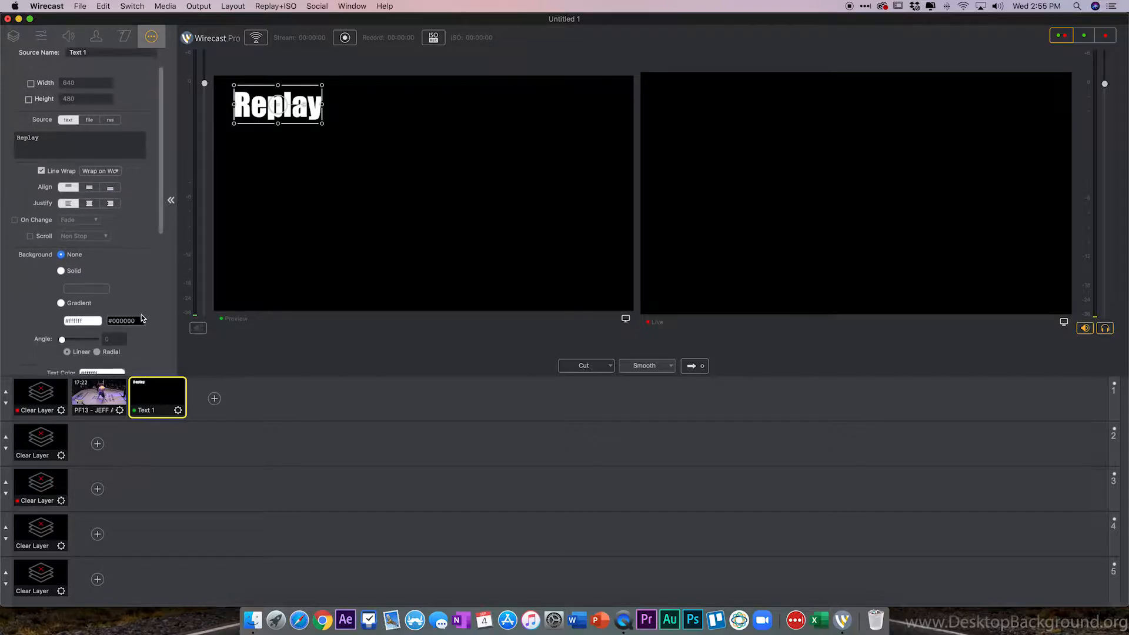
scroll(141, 317, up, 3)
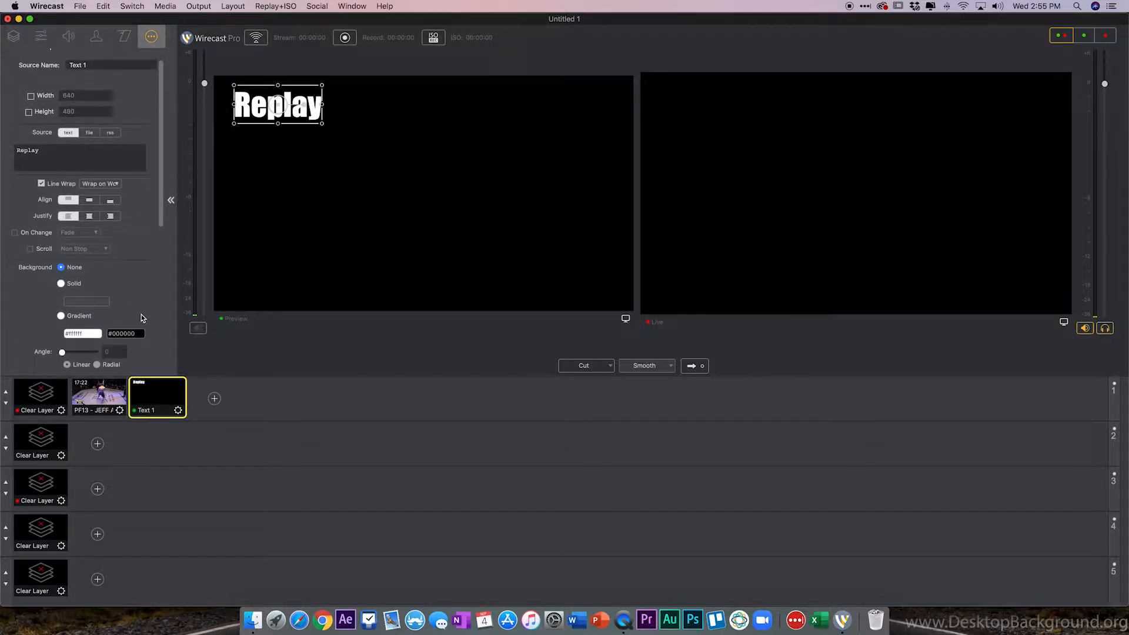
Add a new text shot to Master Layer 1 and change its text to "replay".
click(215, 399)
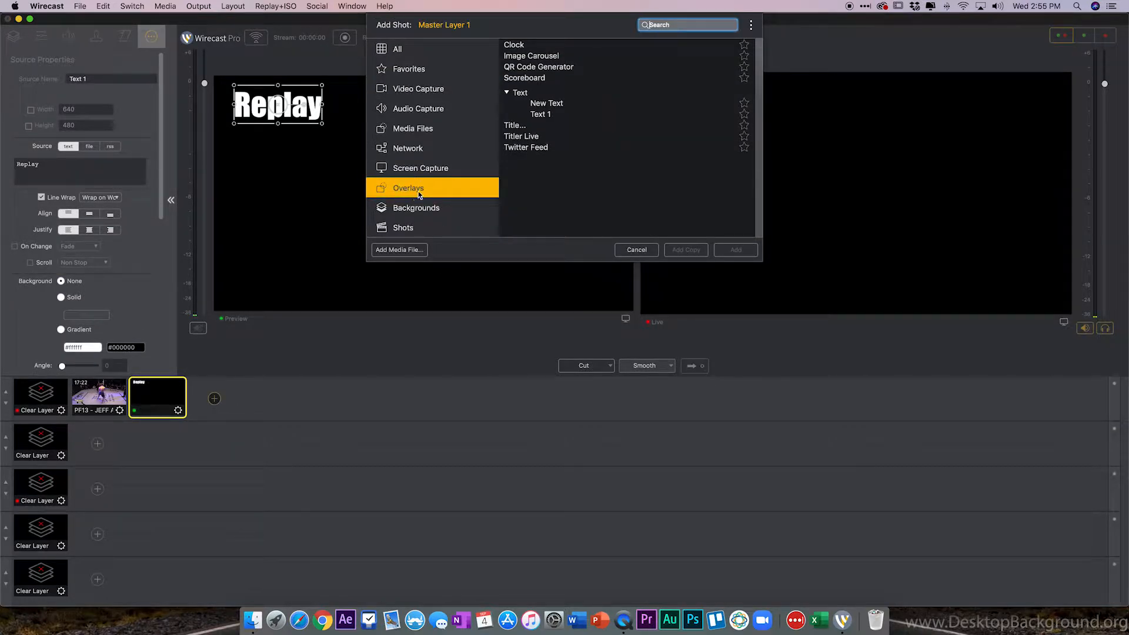
click(523, 94)
click(522, 94)
click(550, 104)
click(736, 249)
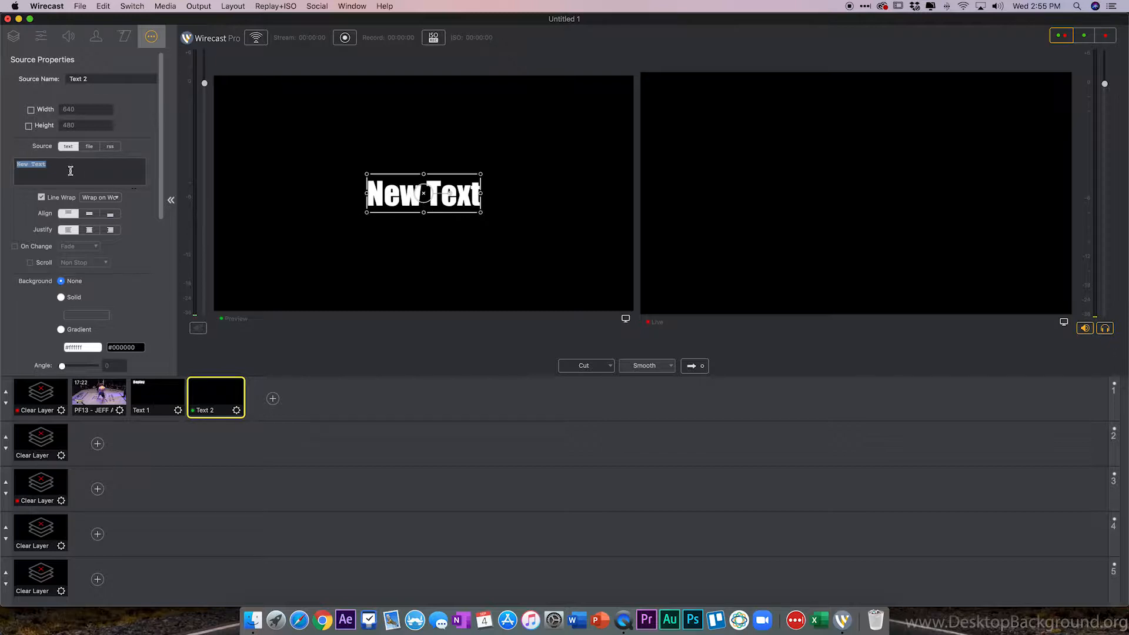
text(re)
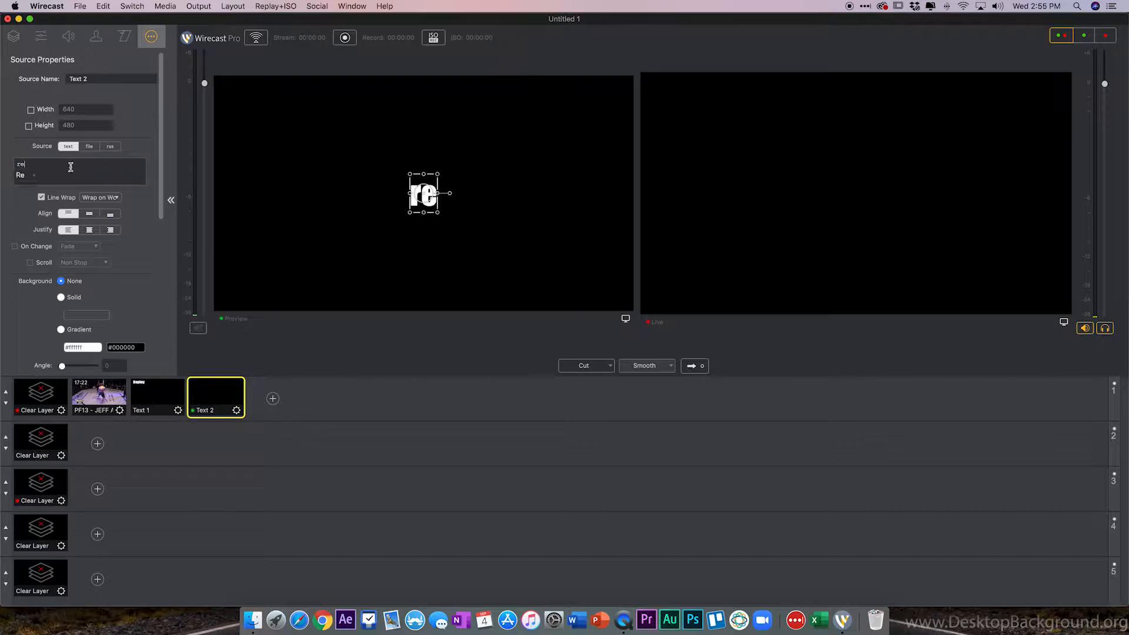
text(play)
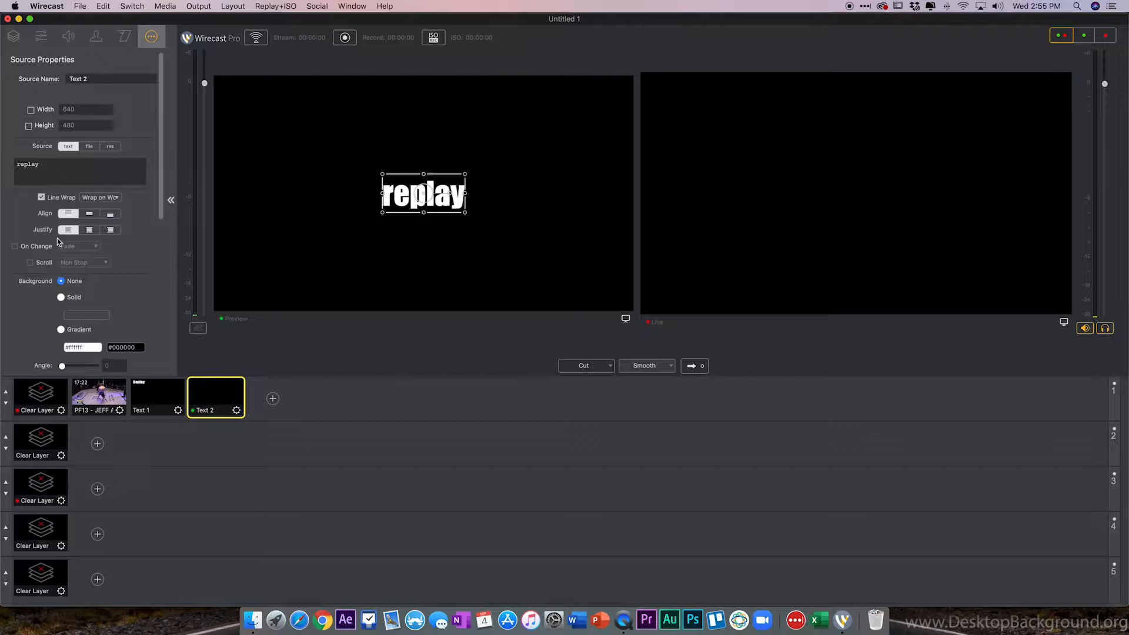
Set the replay text's colour to red, #e43e00.
scroll(120, 302, down, 5)
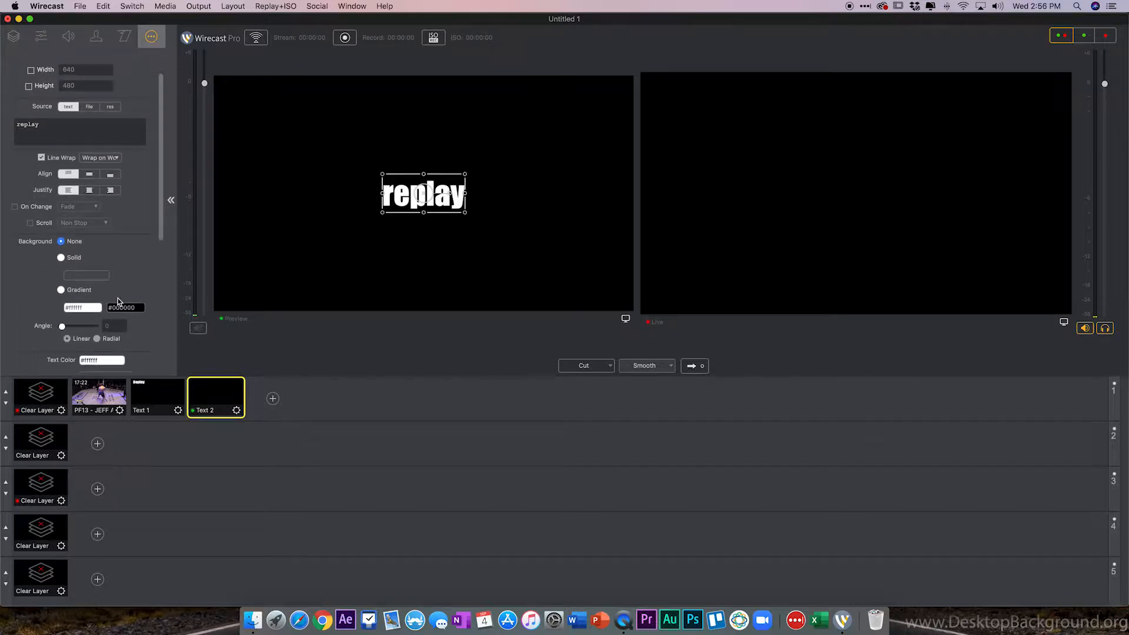
scroll(119, 302, down, 3)
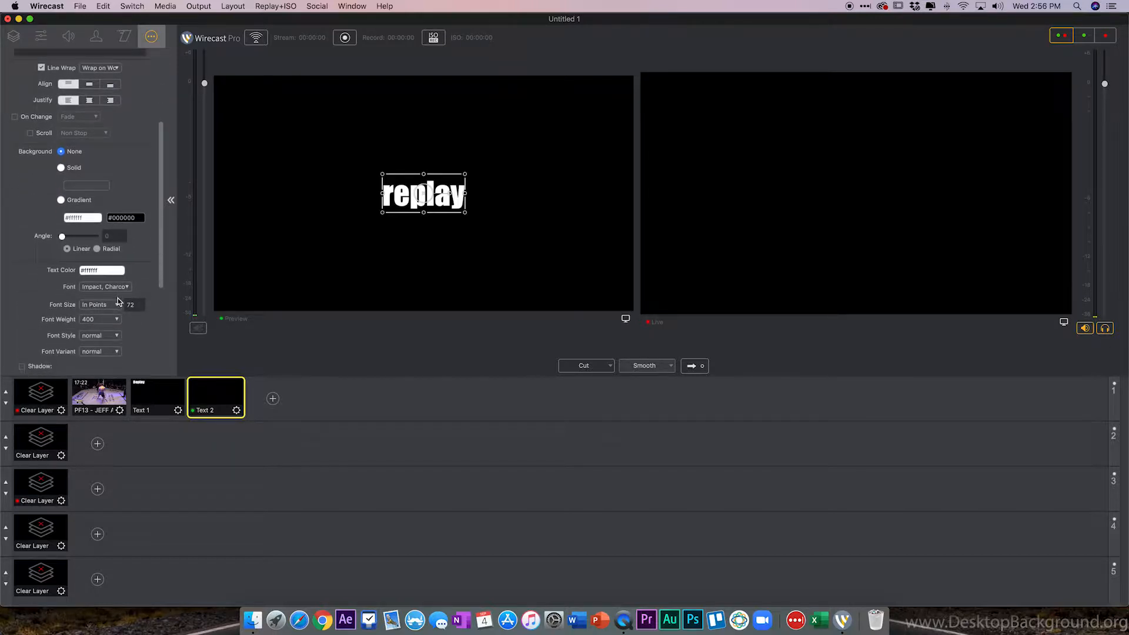
click(112, 264)
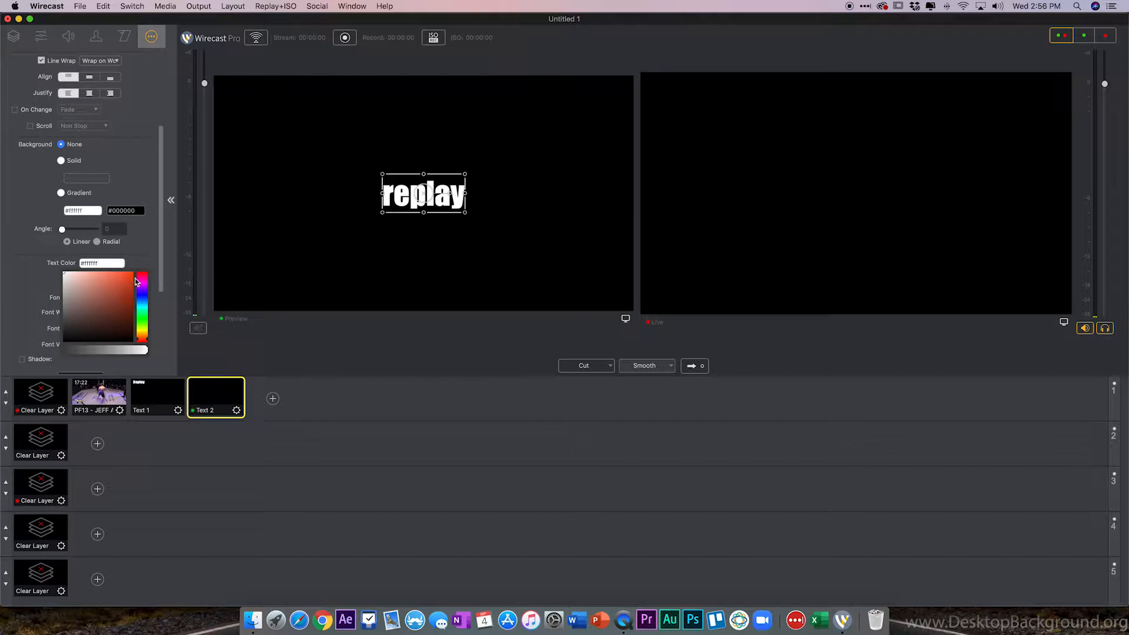
click(133, 278)
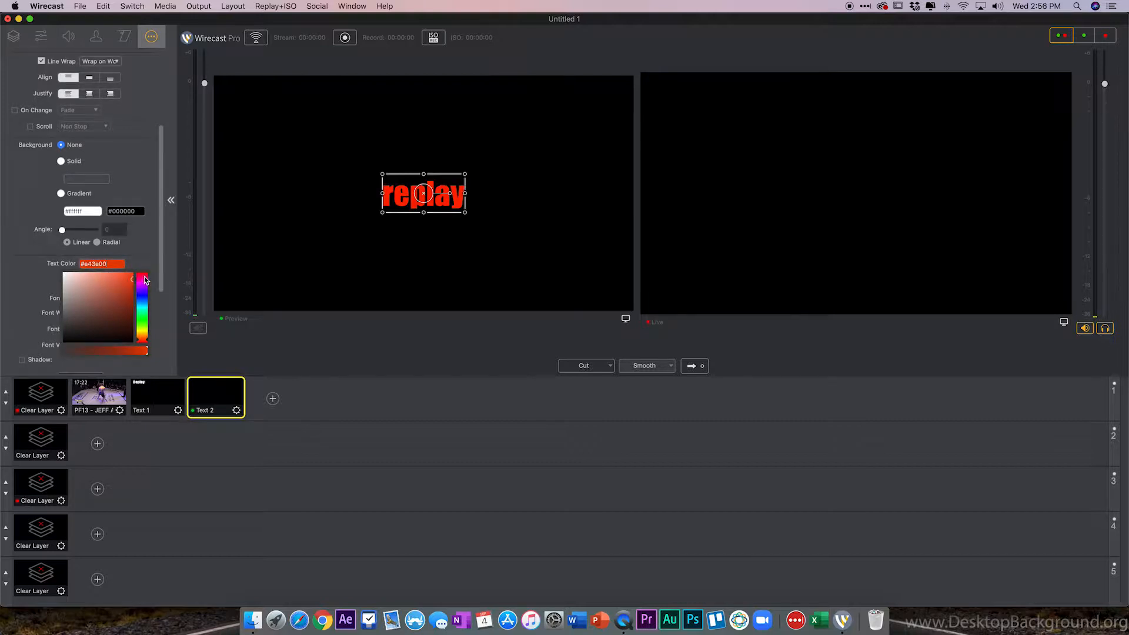
click(140, 252)
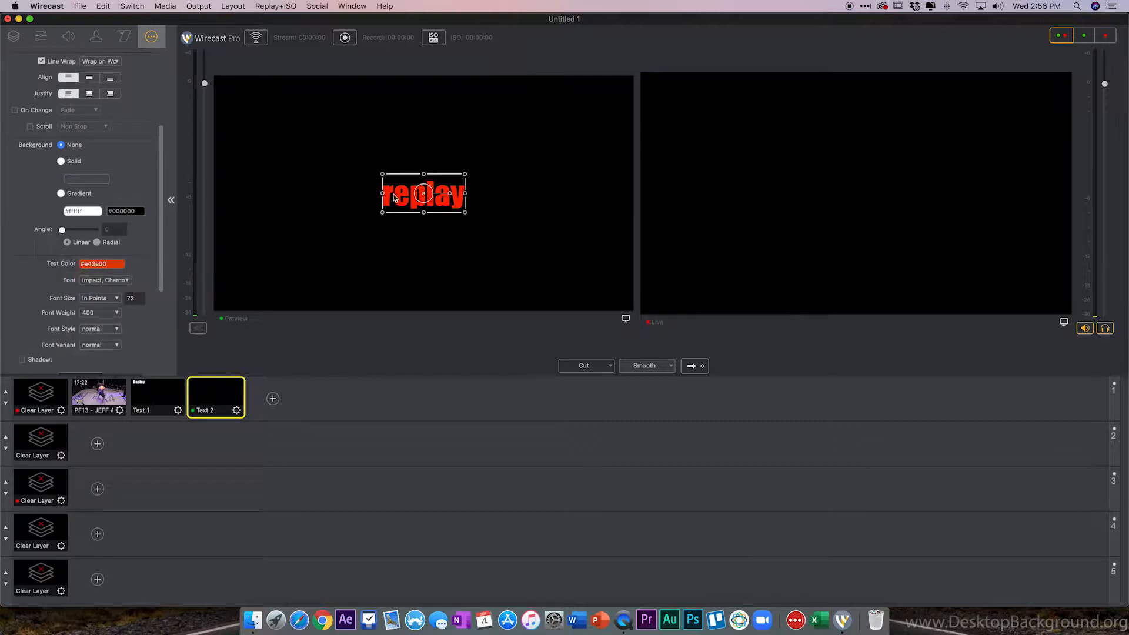
Move the replay text to the top-left corner of the frame.
drag(307, 154, 278, 117)
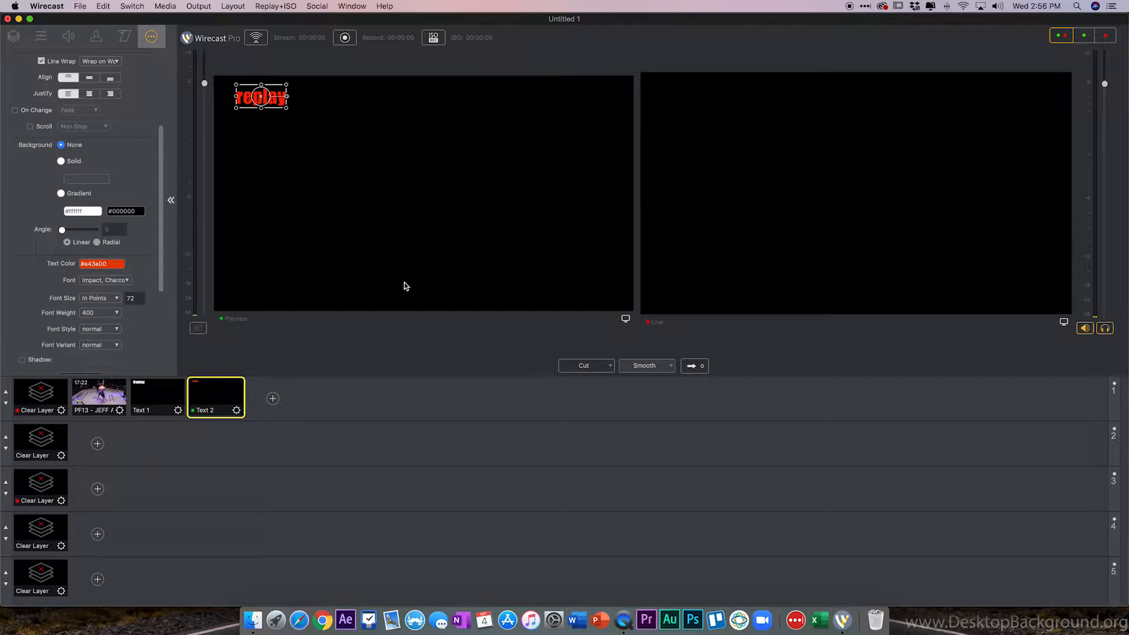
scroll(103, 238, down, 5)
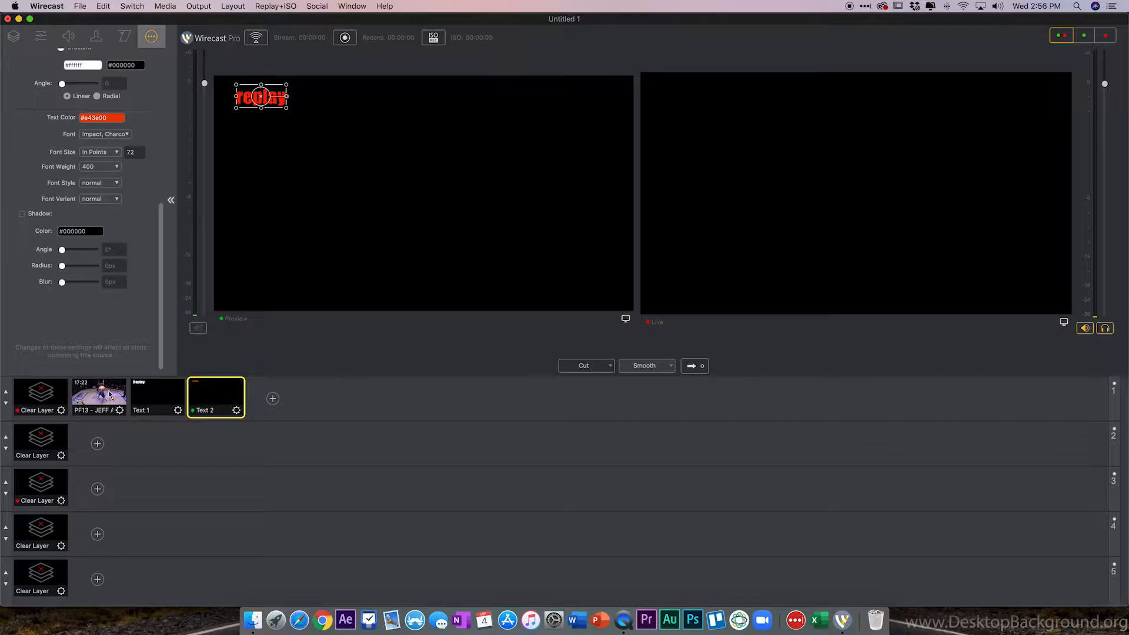
Select the fight video shot and take it live.
click(110, 395)
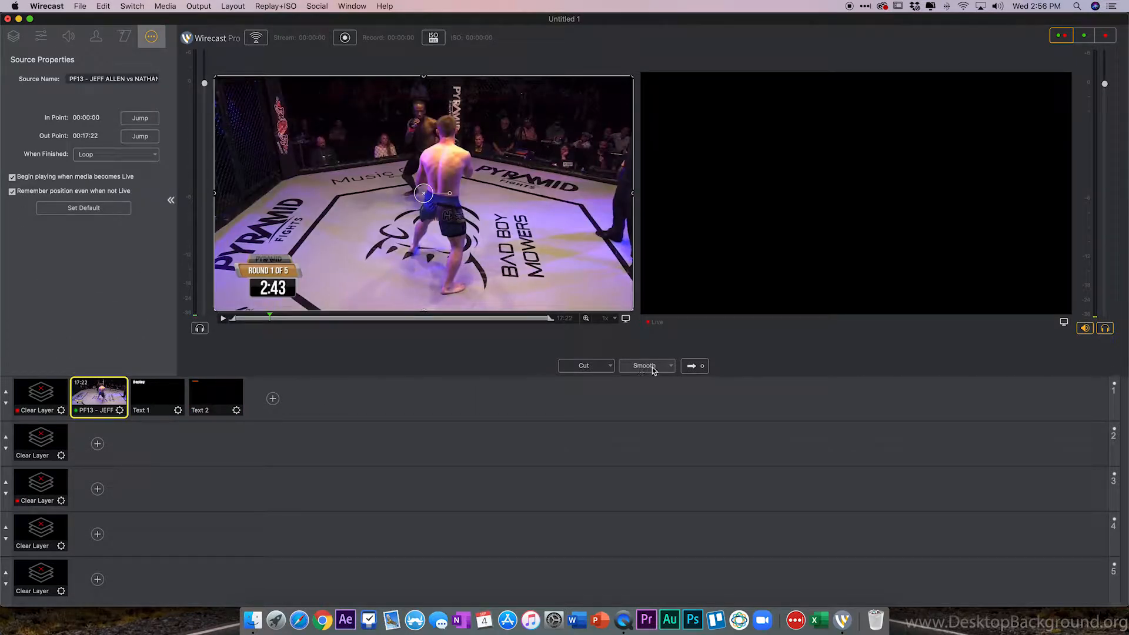
click(692, 367)
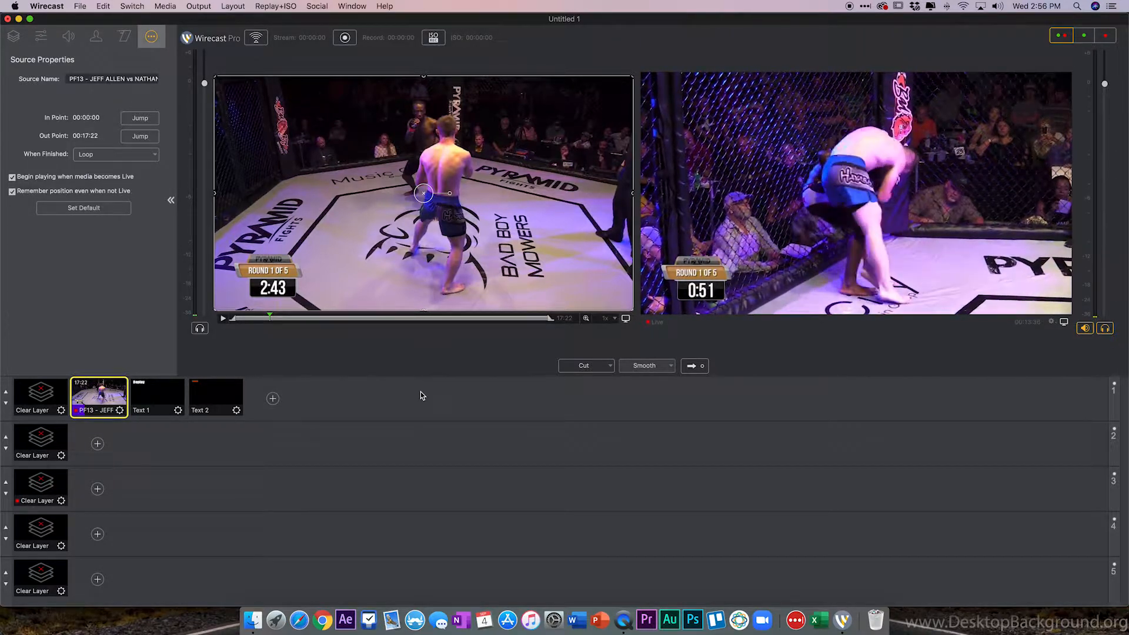
Start replay recording and create a replay shot of the live output.
click(435, 38)
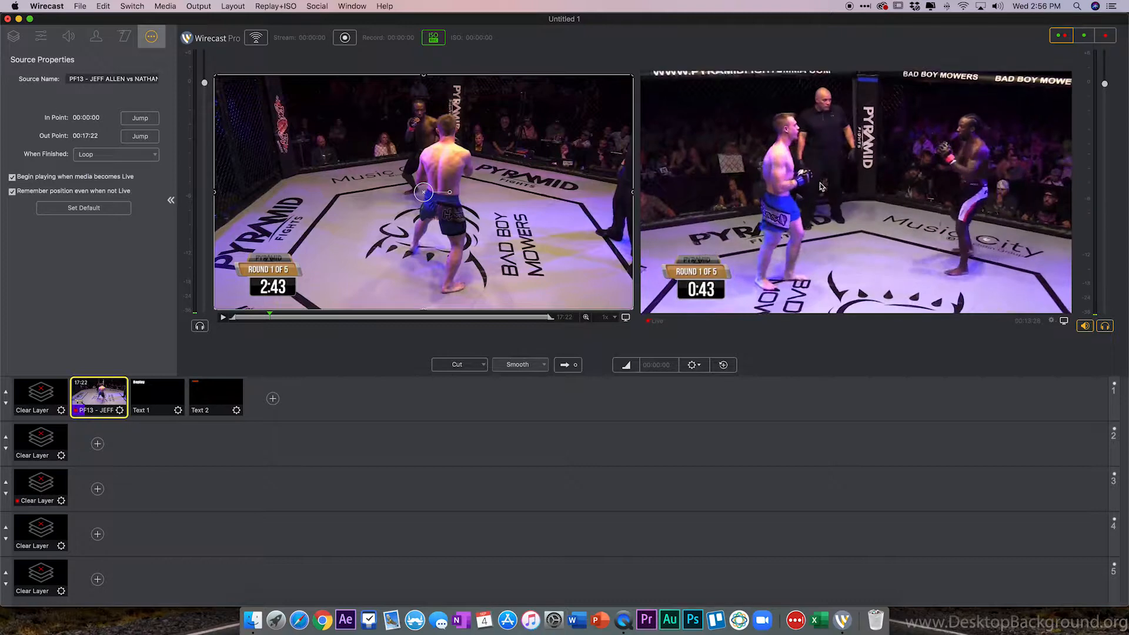
click(724, 365)
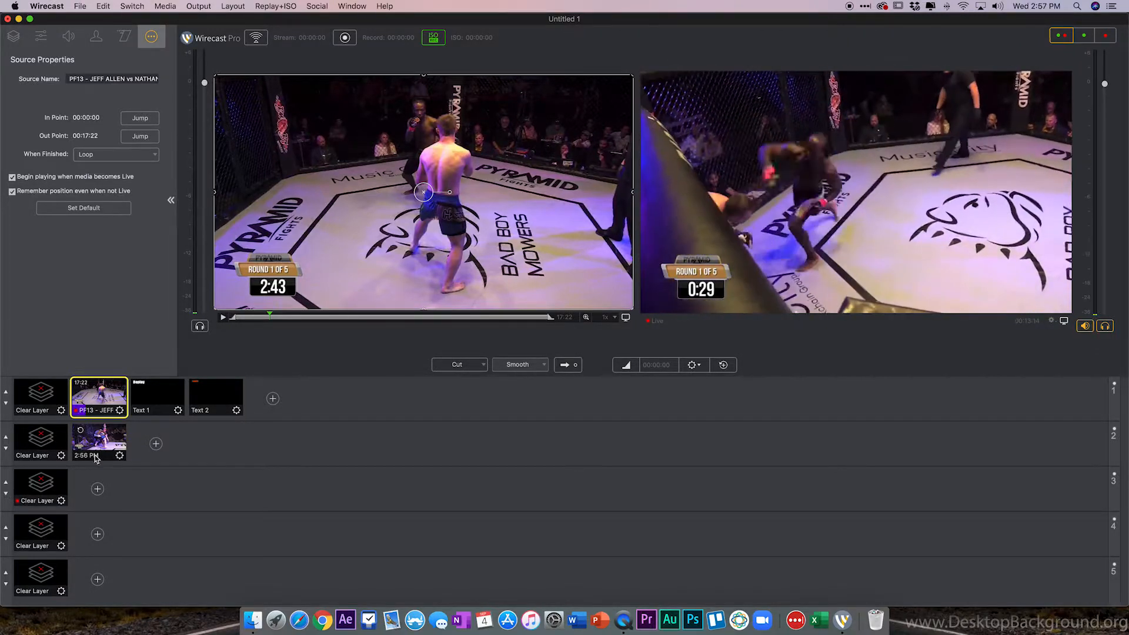
click(5, 496)
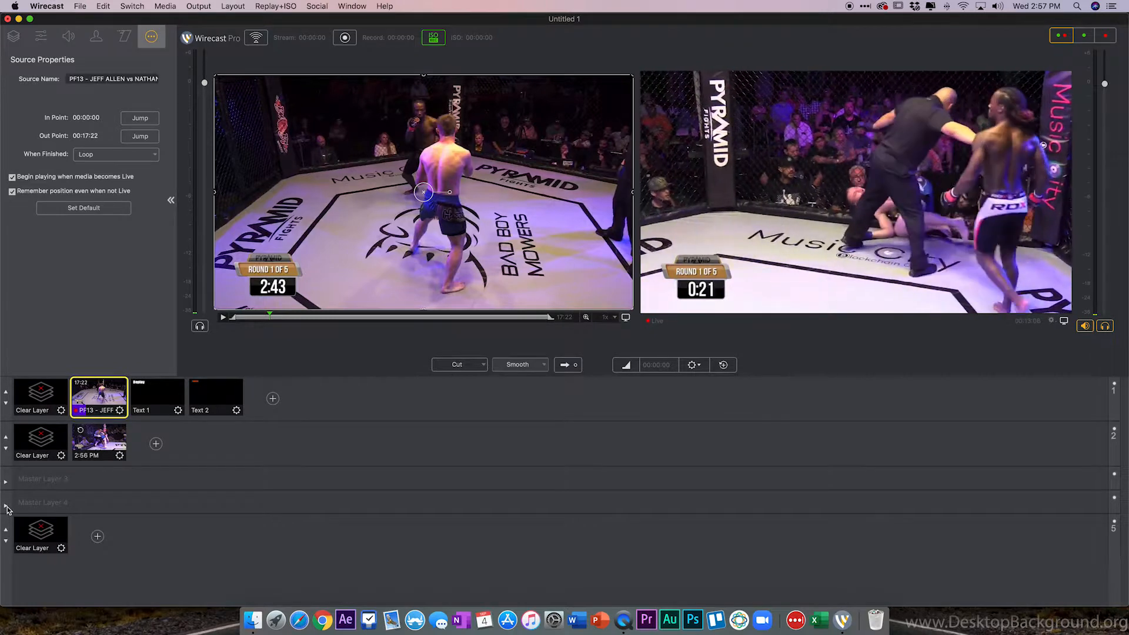
click(6, 483)
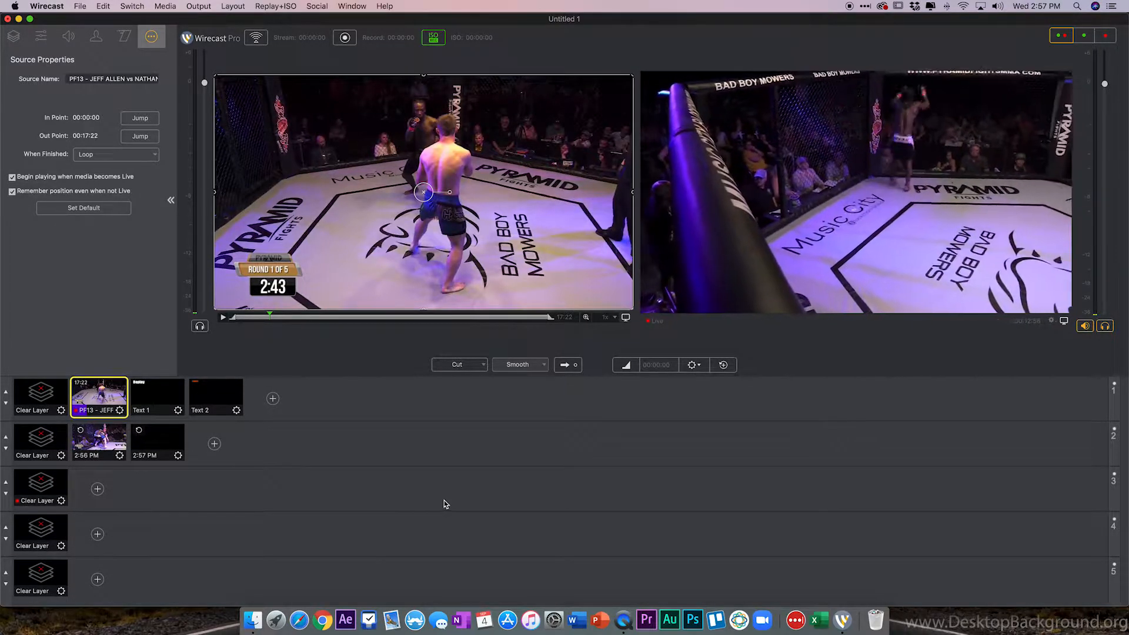
Create another replay shot and select the fight video shot in layer 1.
click(724, 365)
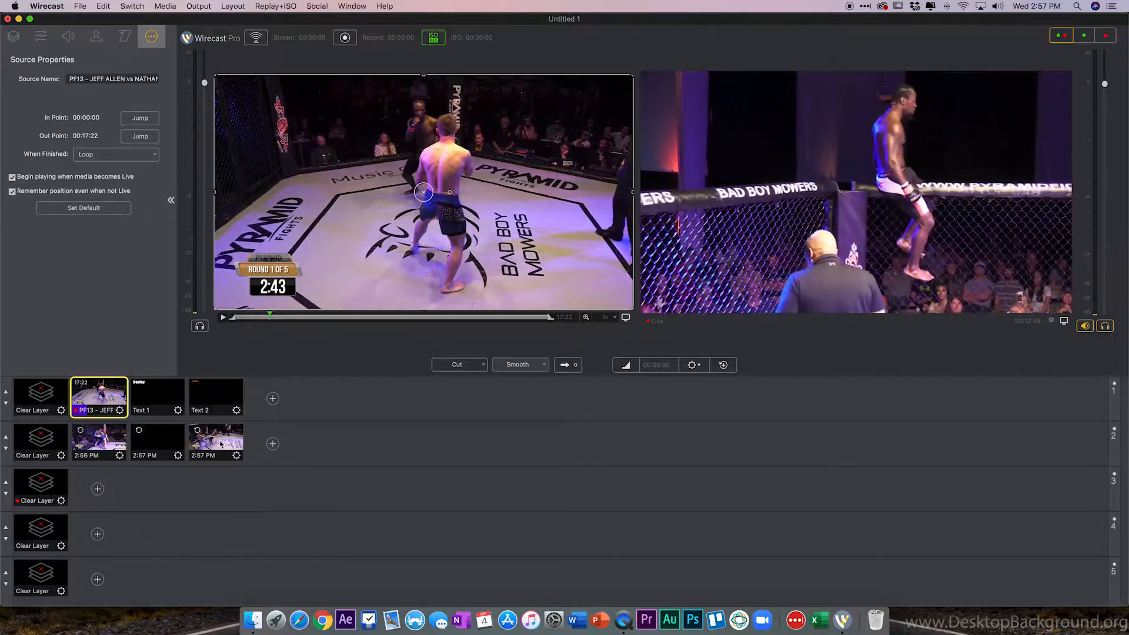
click(94, 407)
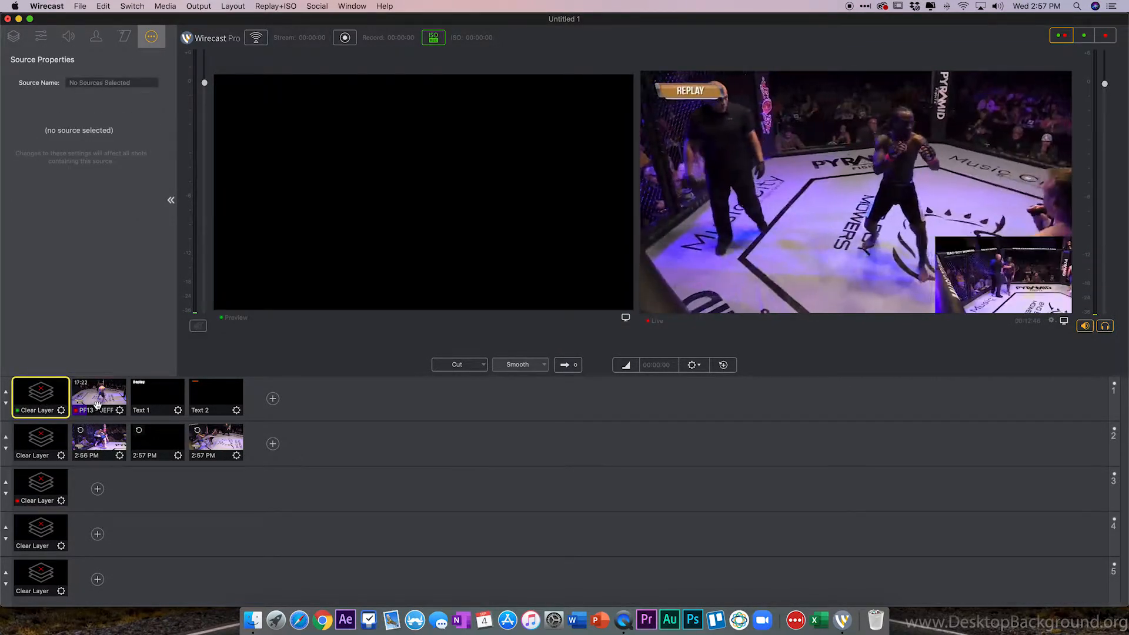
Take the 2:57 PM replay shot in layer 2 live.
click(211, 445)
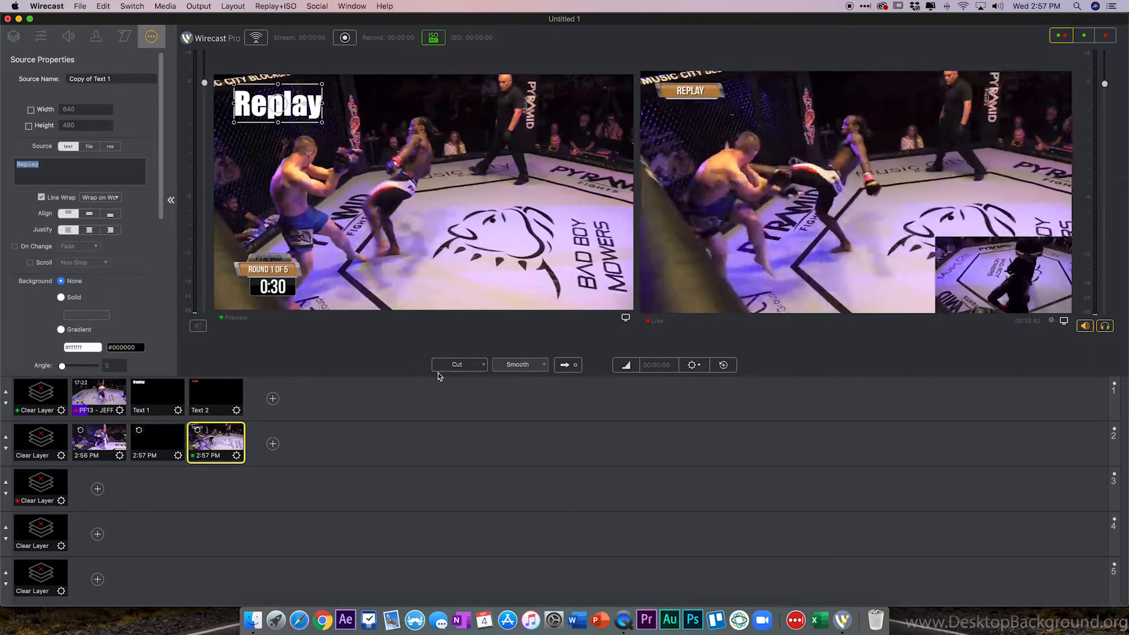
click(566, 365)
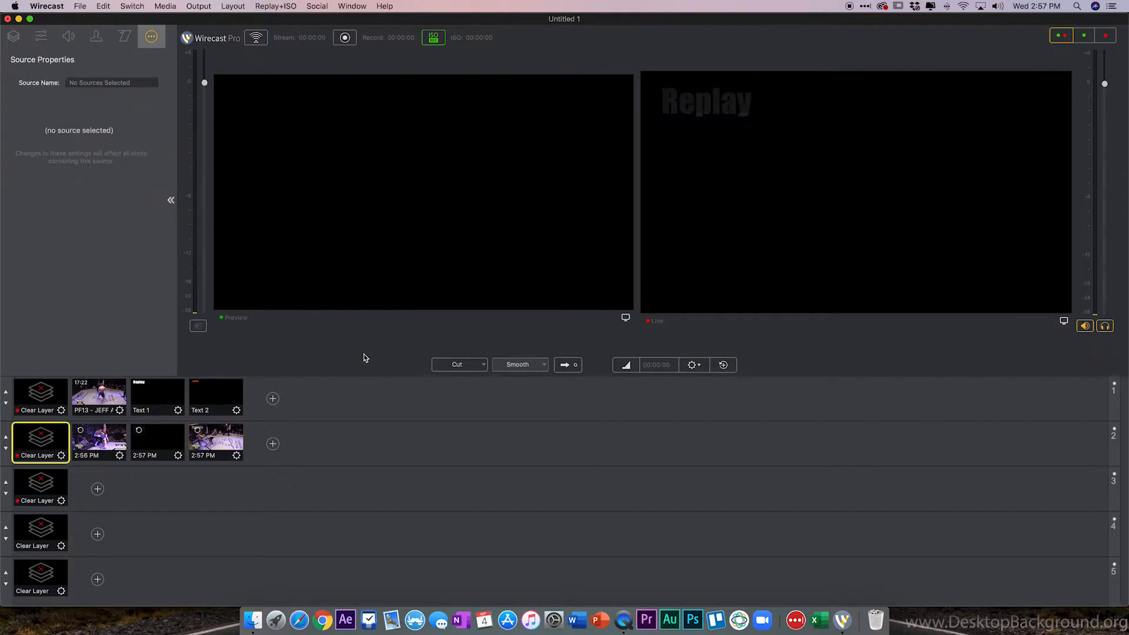
Take the fight video shot live and scrub its playback position slightly forward.
click(106, 399)
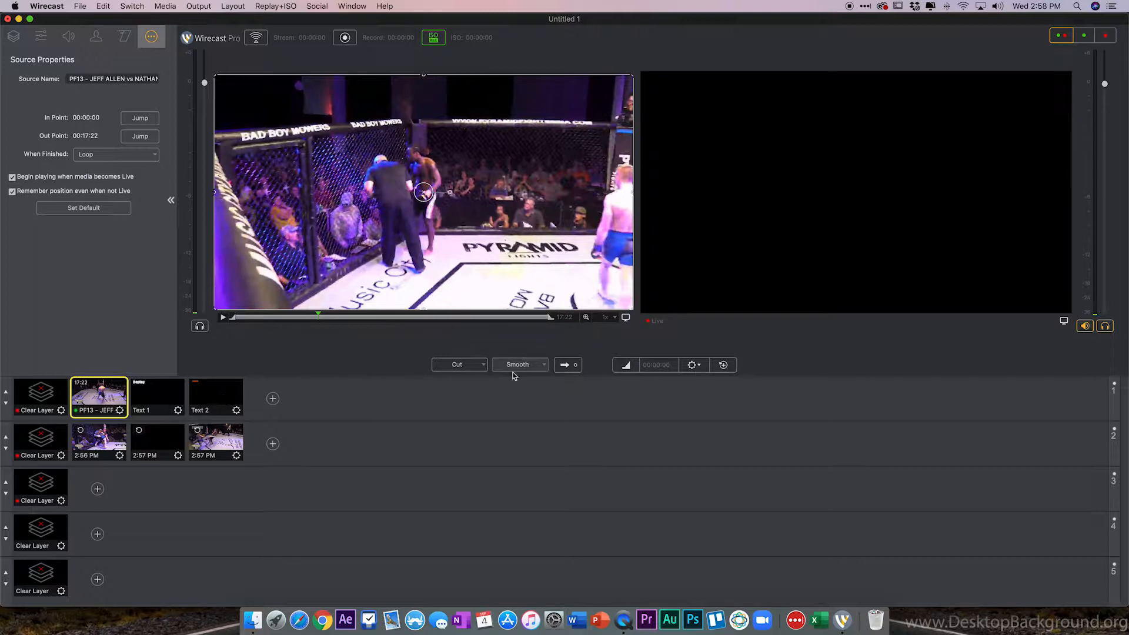
key(super+g)
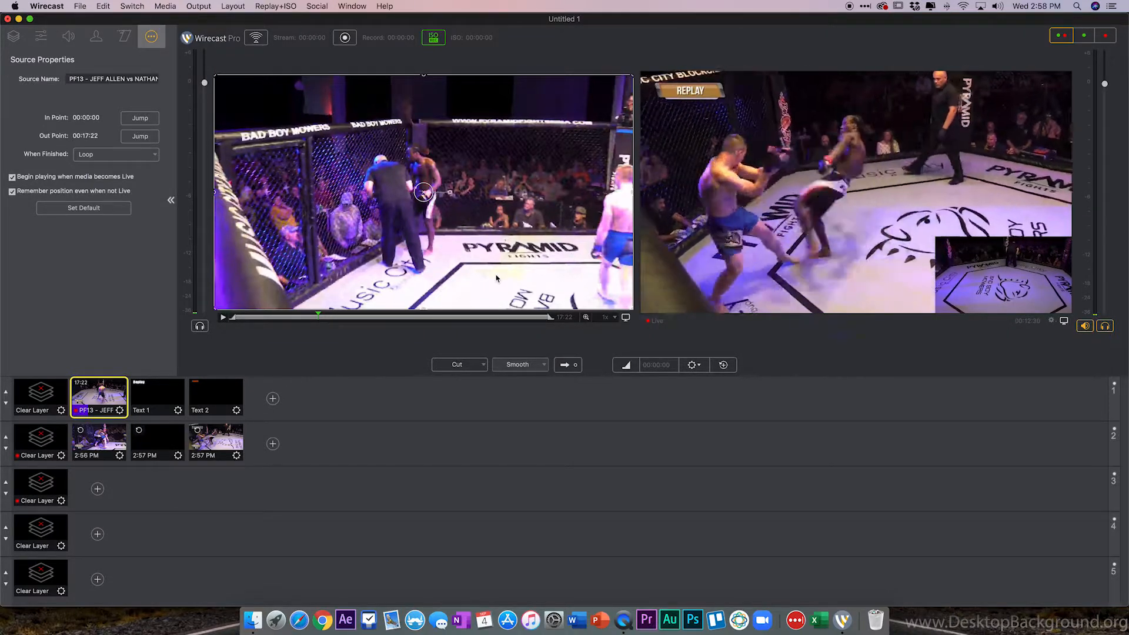
click(333, 316)
drag(334, 316, 339, 317)
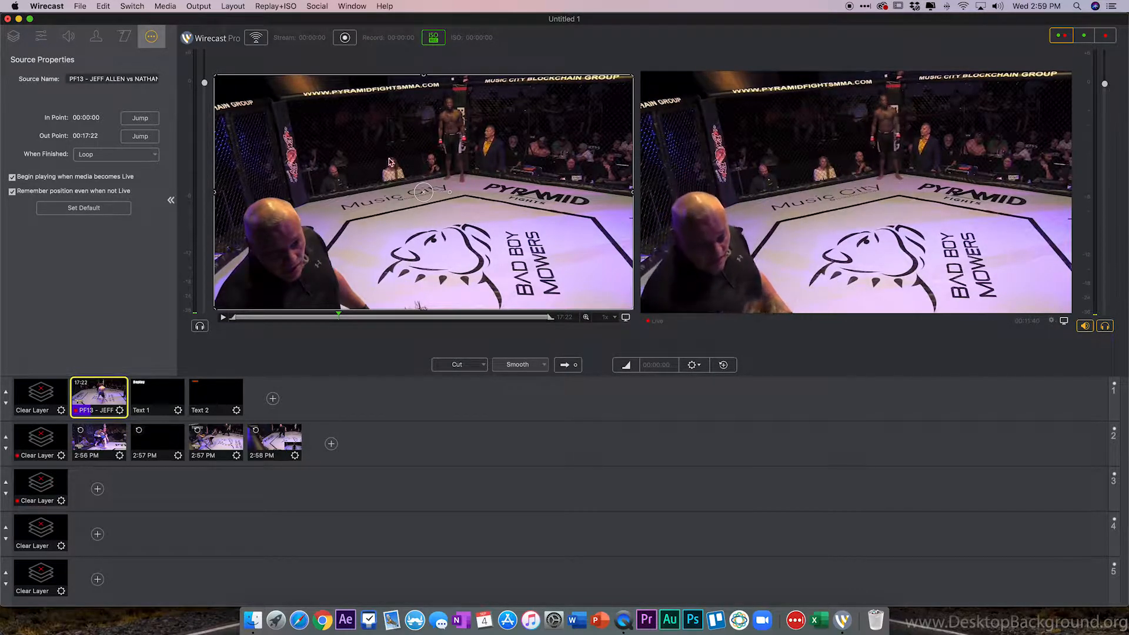
Stop replay recording and set the replay shot template to None in the program replay settings.
click(274, 7)
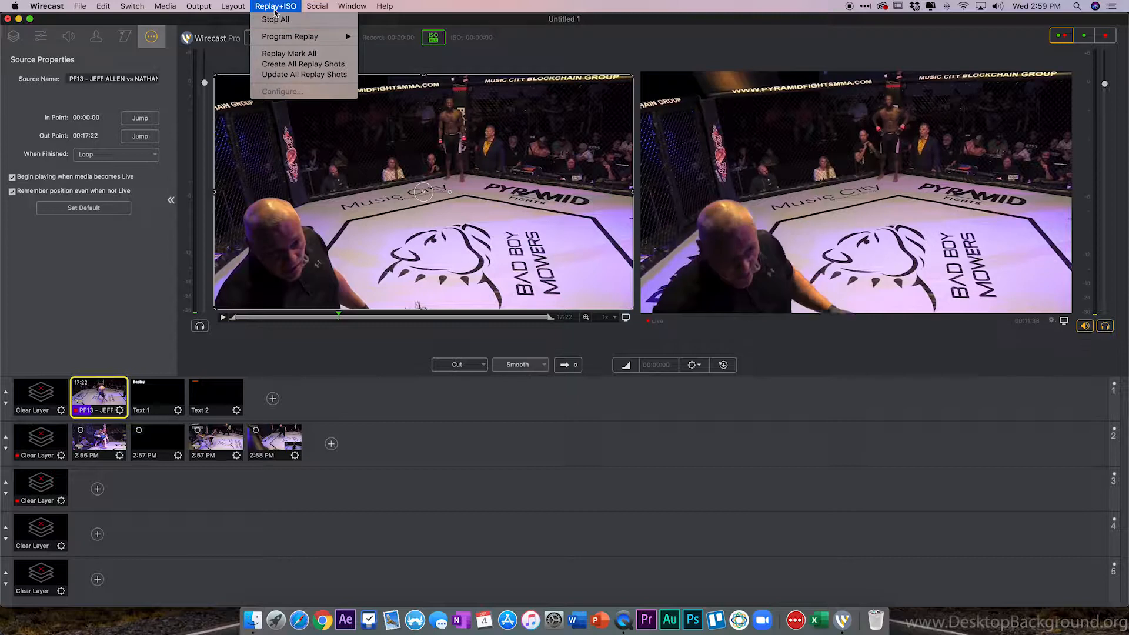
click(434, 42)
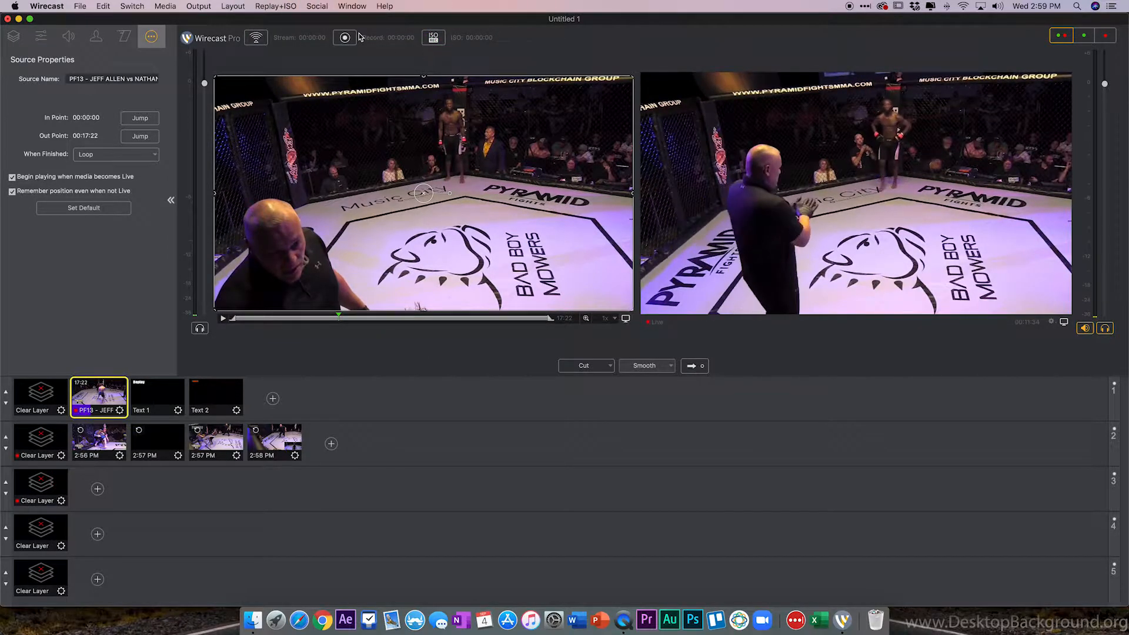
click(281, 7)
click(294, 92)
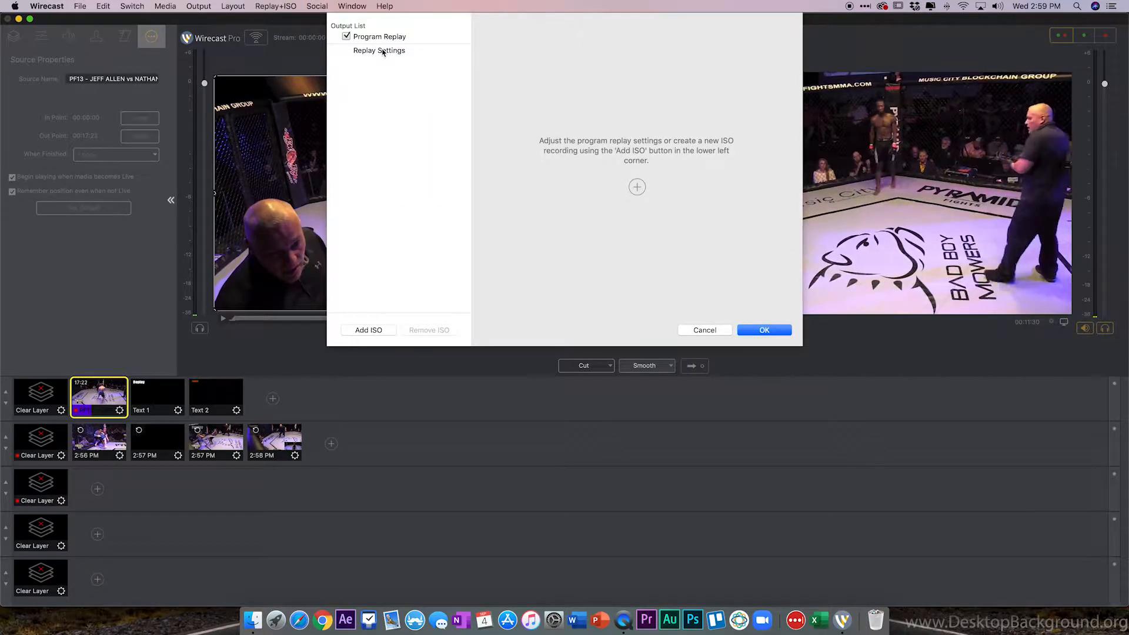
click(383, 52)
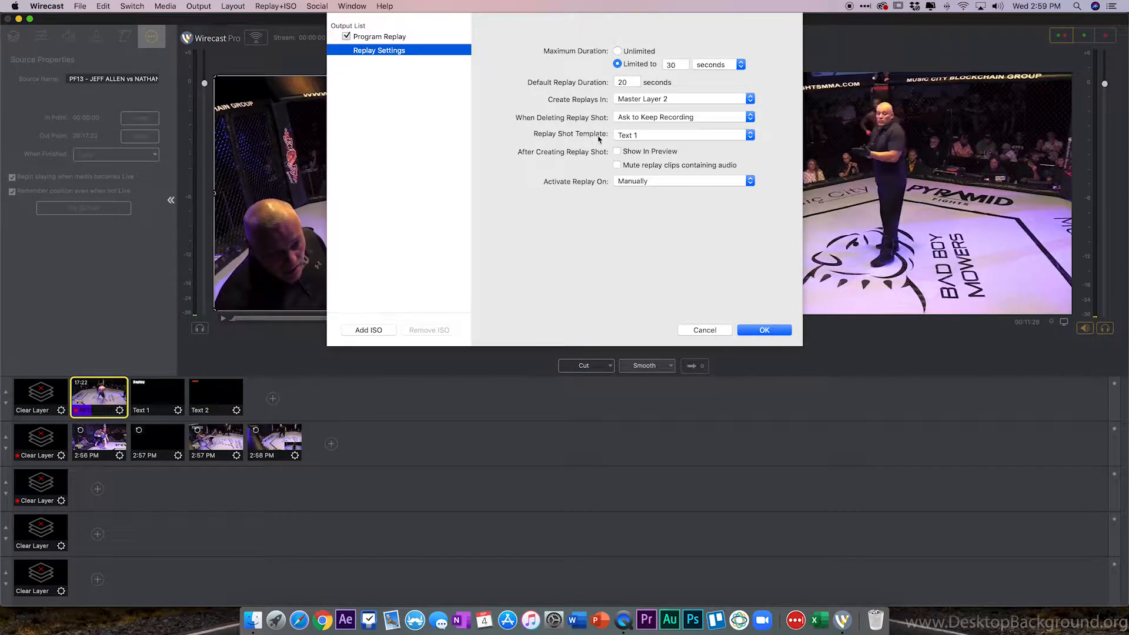
click(644, 137)
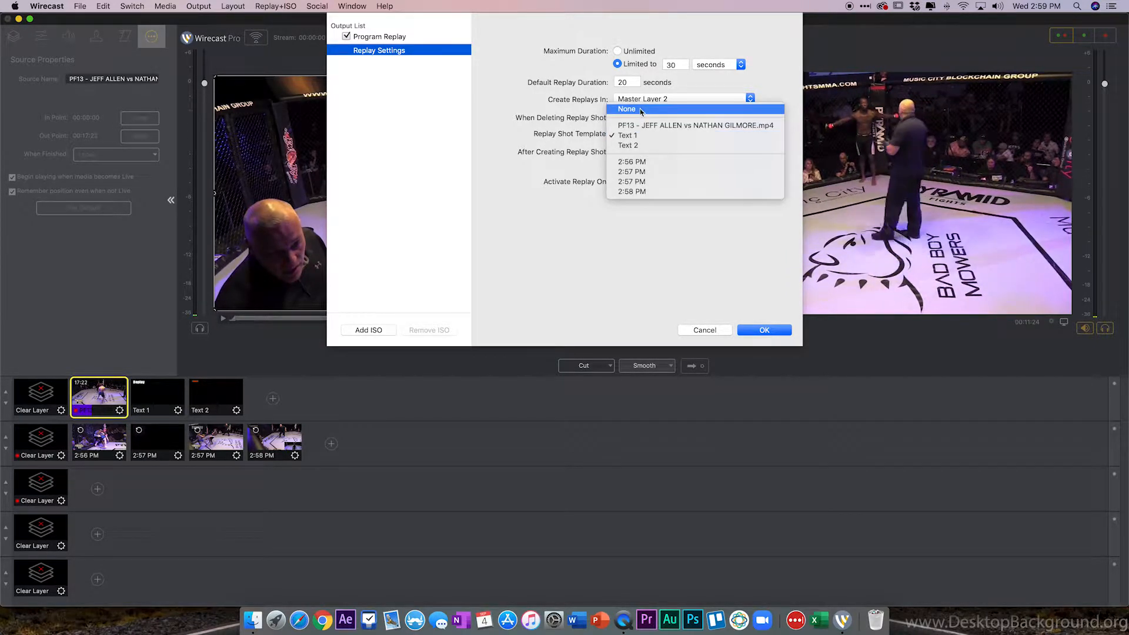
click(628, 109)
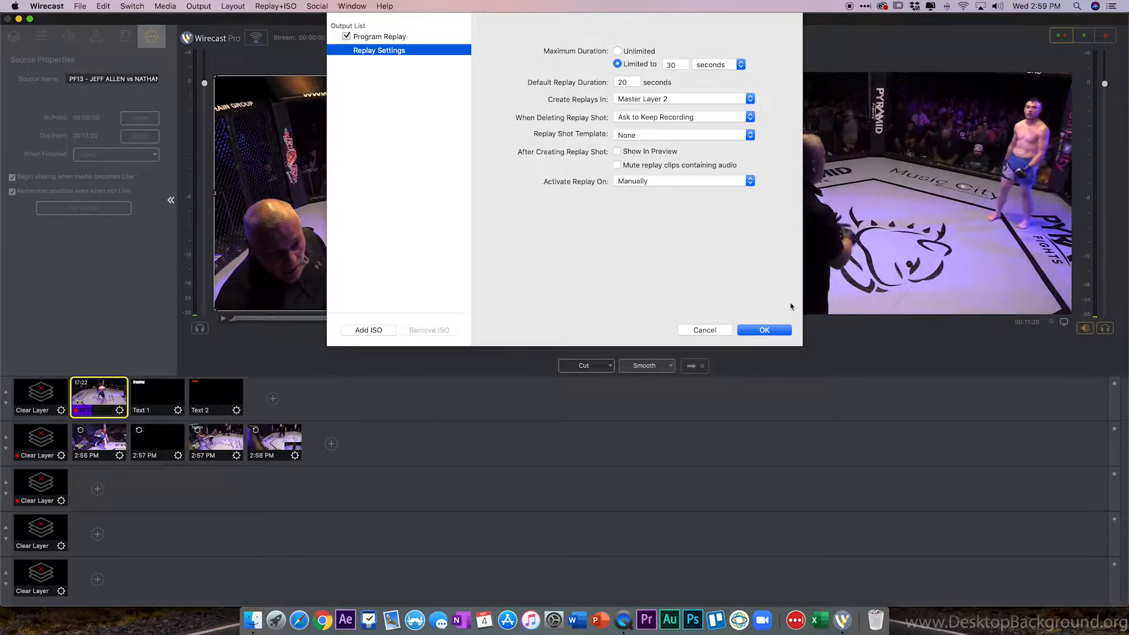
click(764, 330)
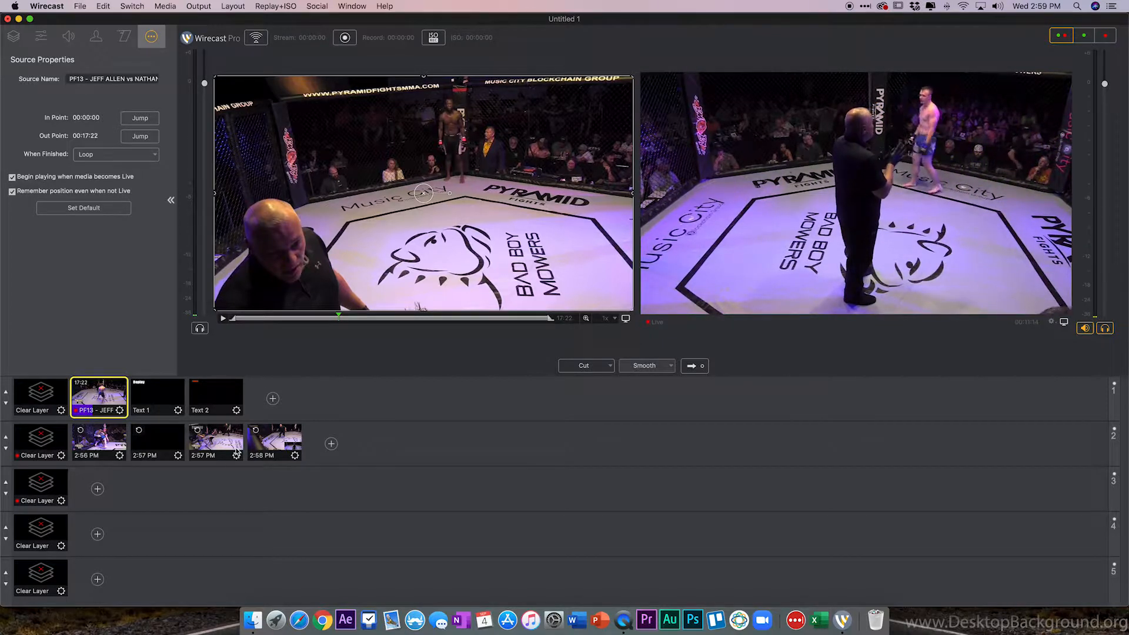
Take the Text 2 overlay and the 2:57 PM replay shot live together.
click(220, 402)
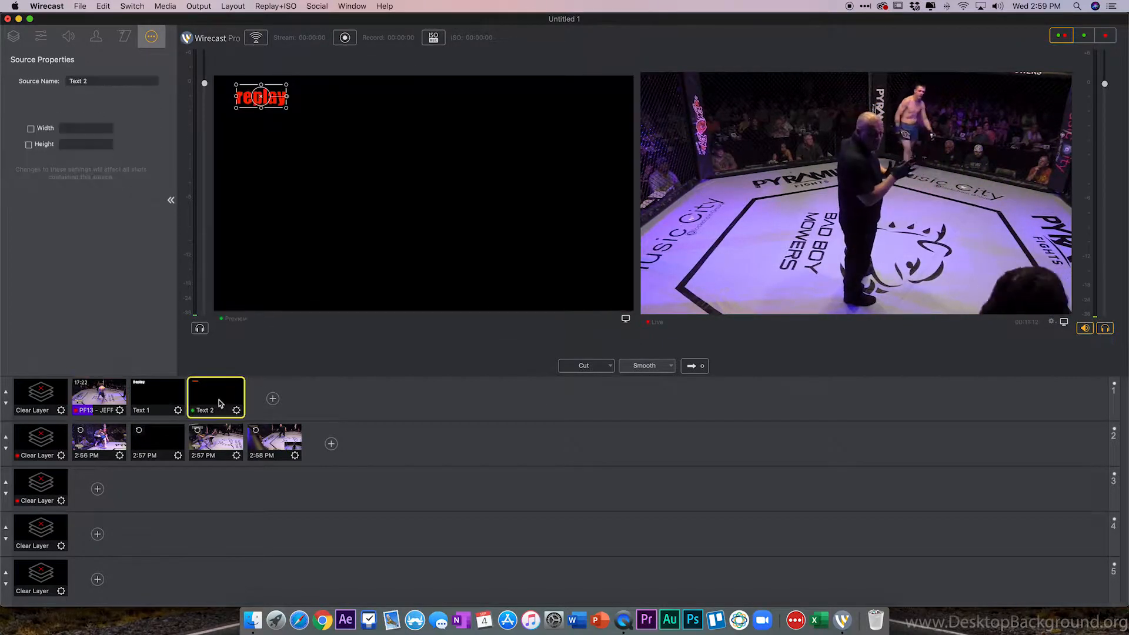
click(213, 450)
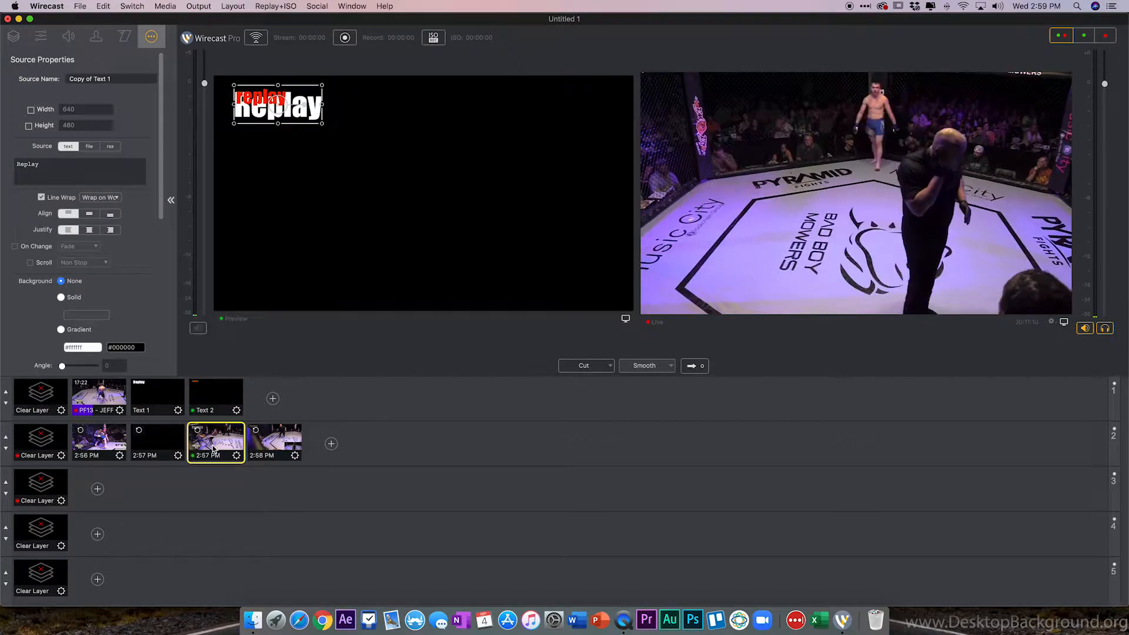
click(695, 369)
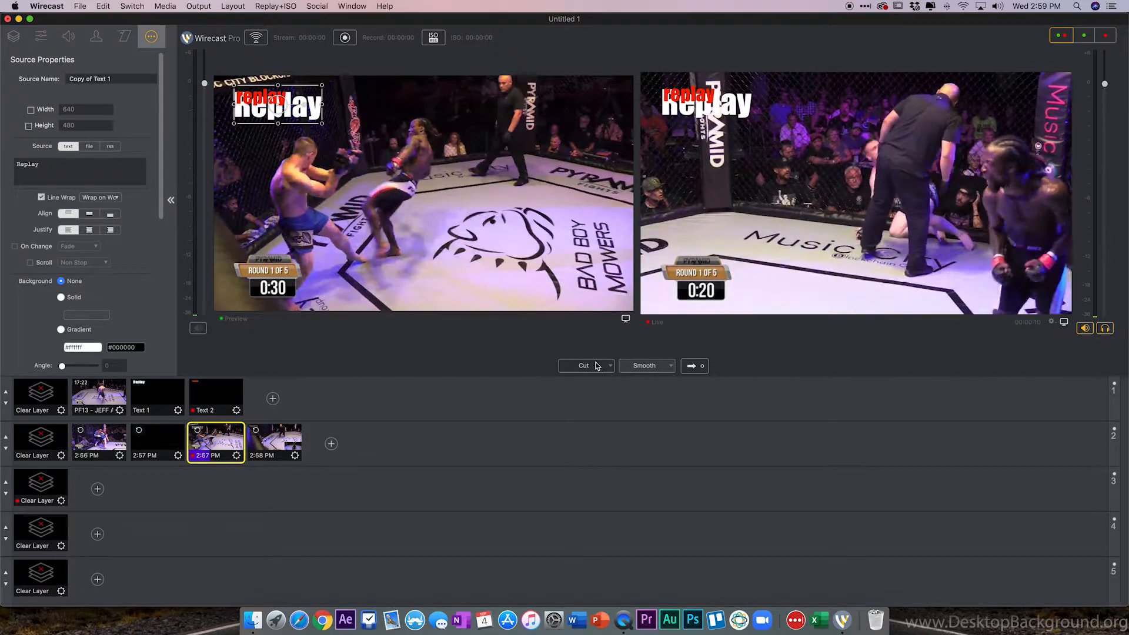
Clear the replay layers and take only the fight video shot live.
click(31, 449)
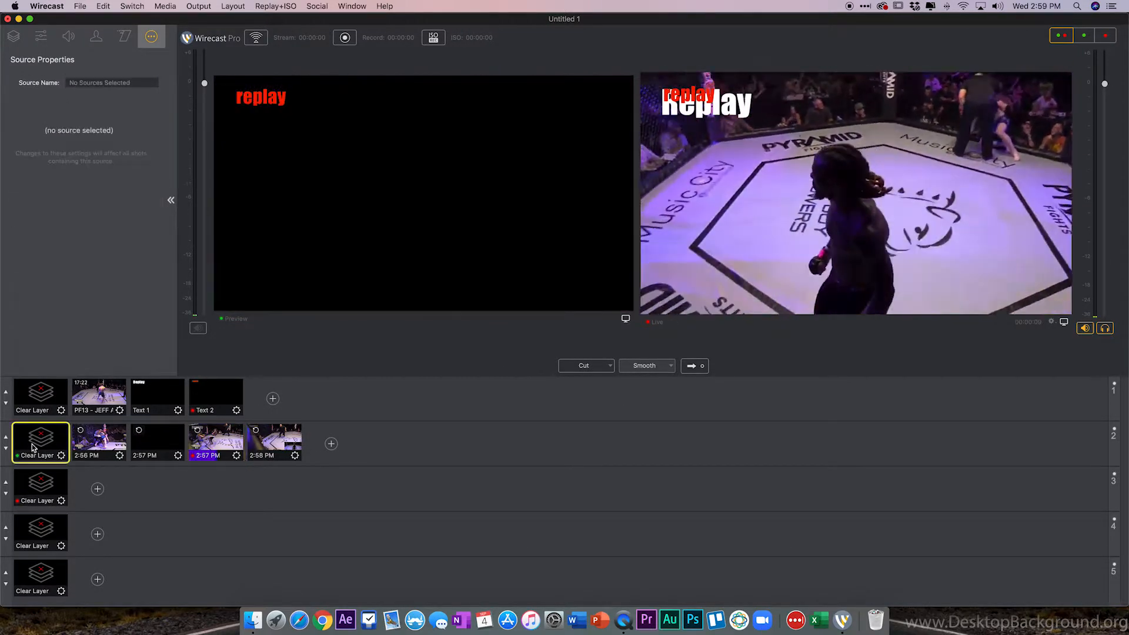
click(37, 395)
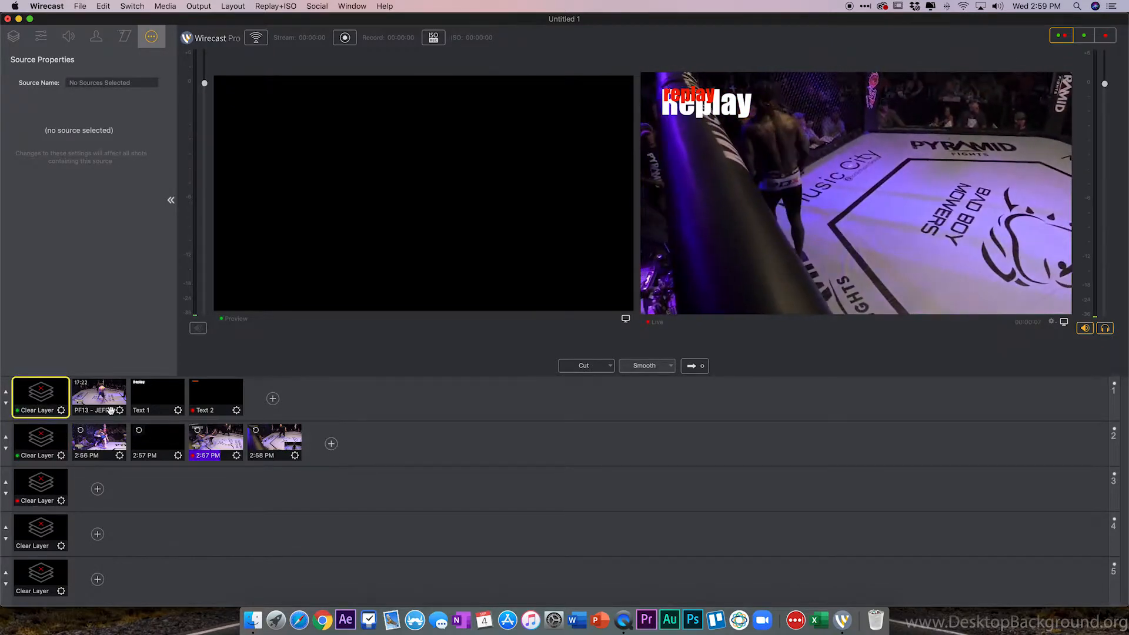
click(99, 393)
click(43, 442)
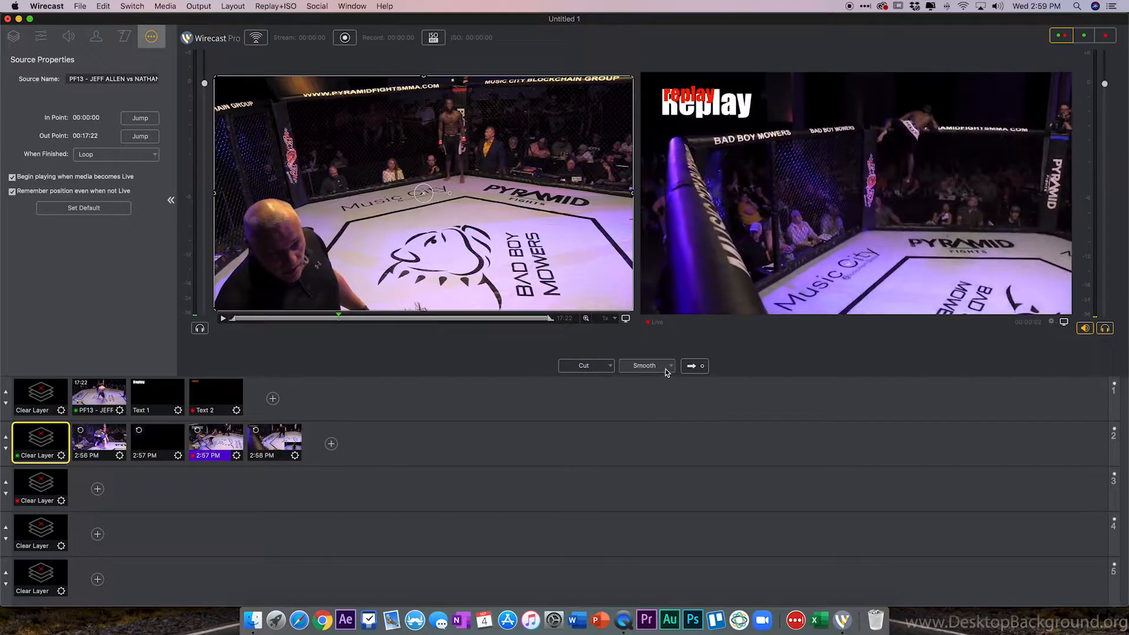
click(694, 365)
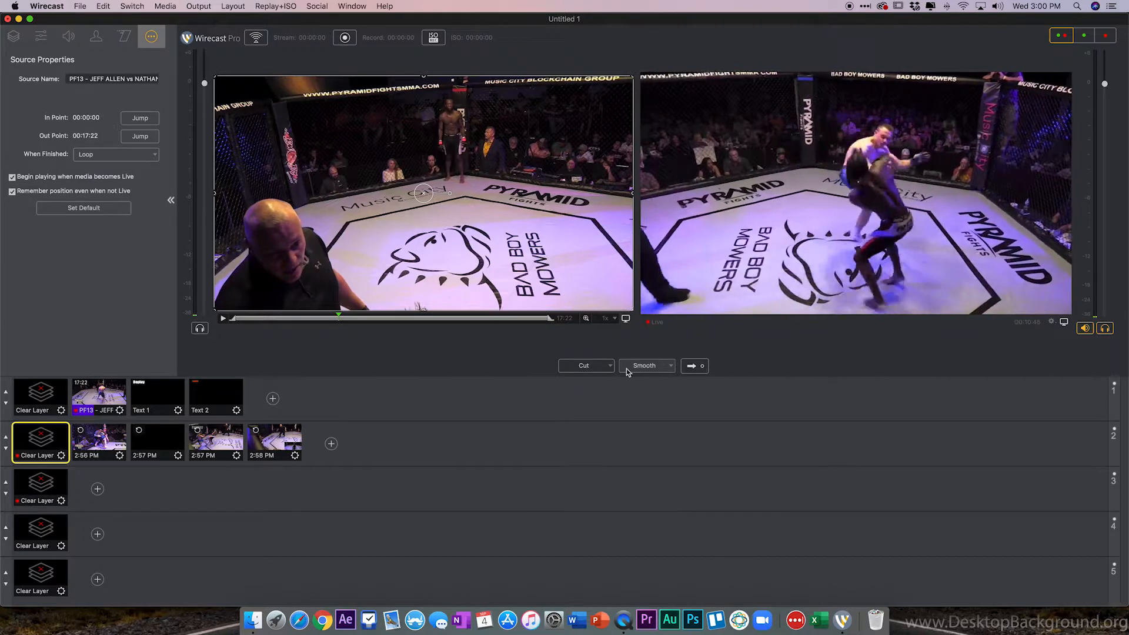
Start replay recording and inspect the replay folders and their movie files in the Movies folder.
click(437, 38)
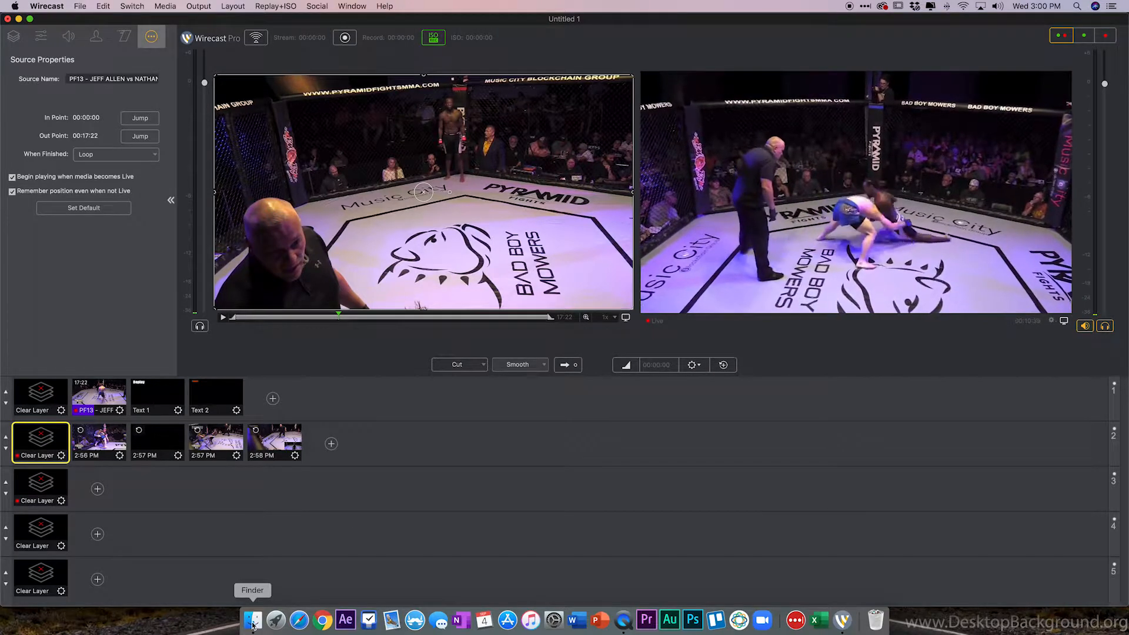
drag(1, 286, 531, 289)
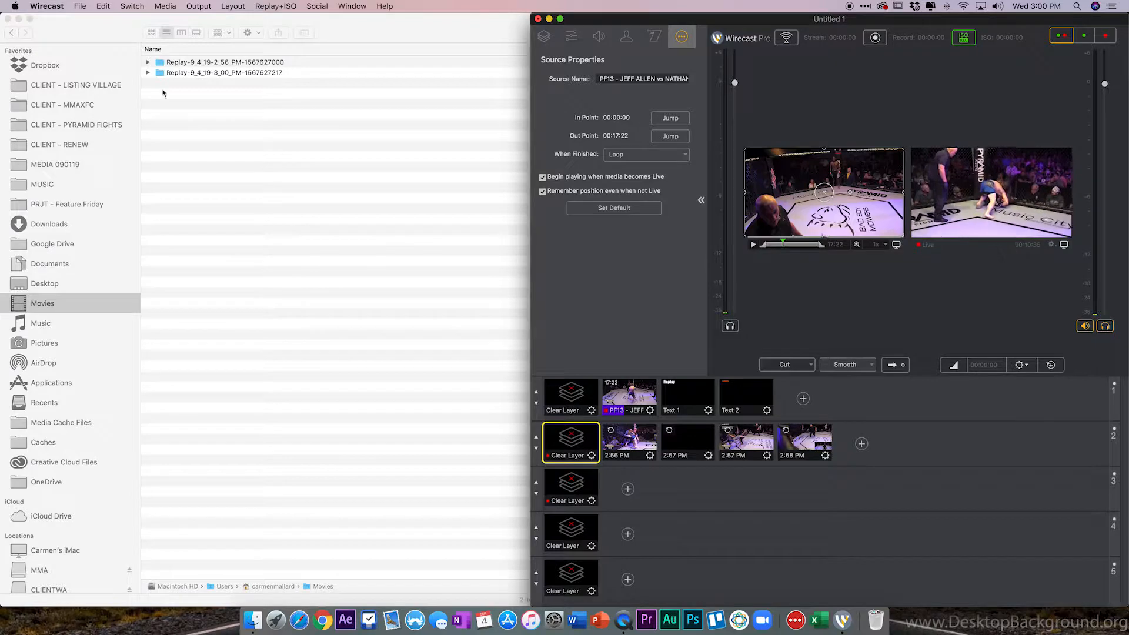
click(147, 76)
click(147, 73)
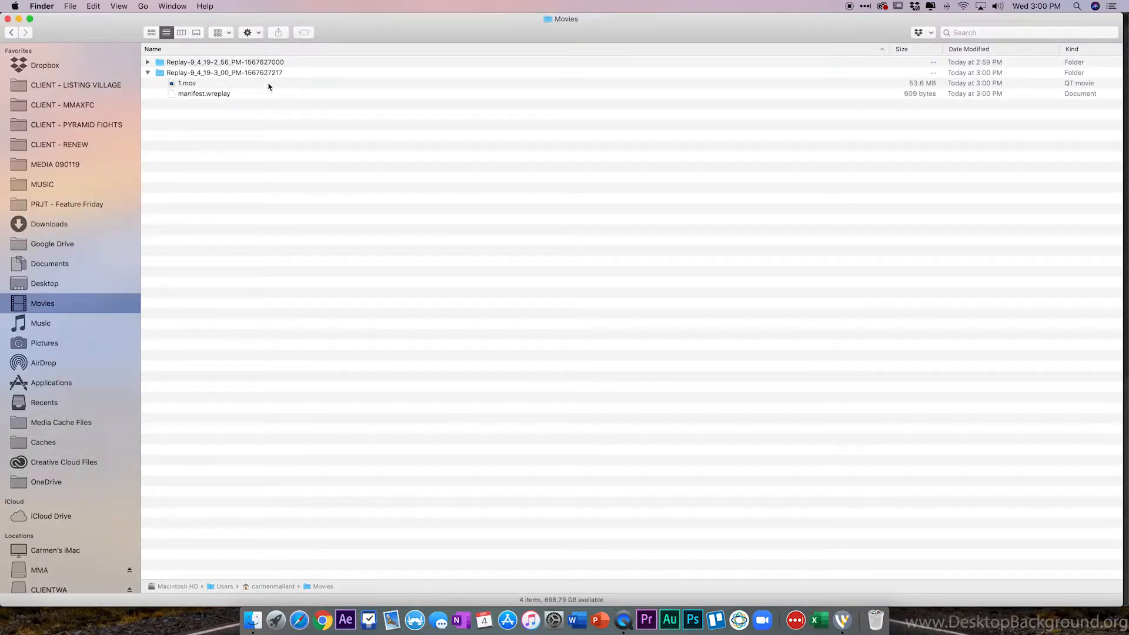
click(149, 63)
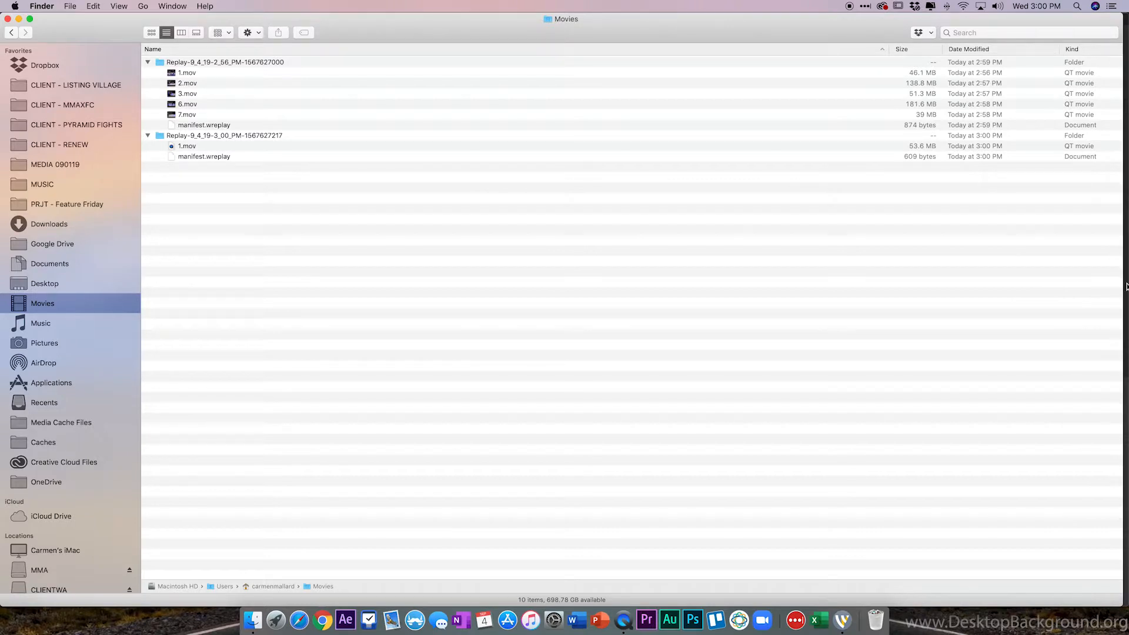
drag(1122, 285, 512, 288)
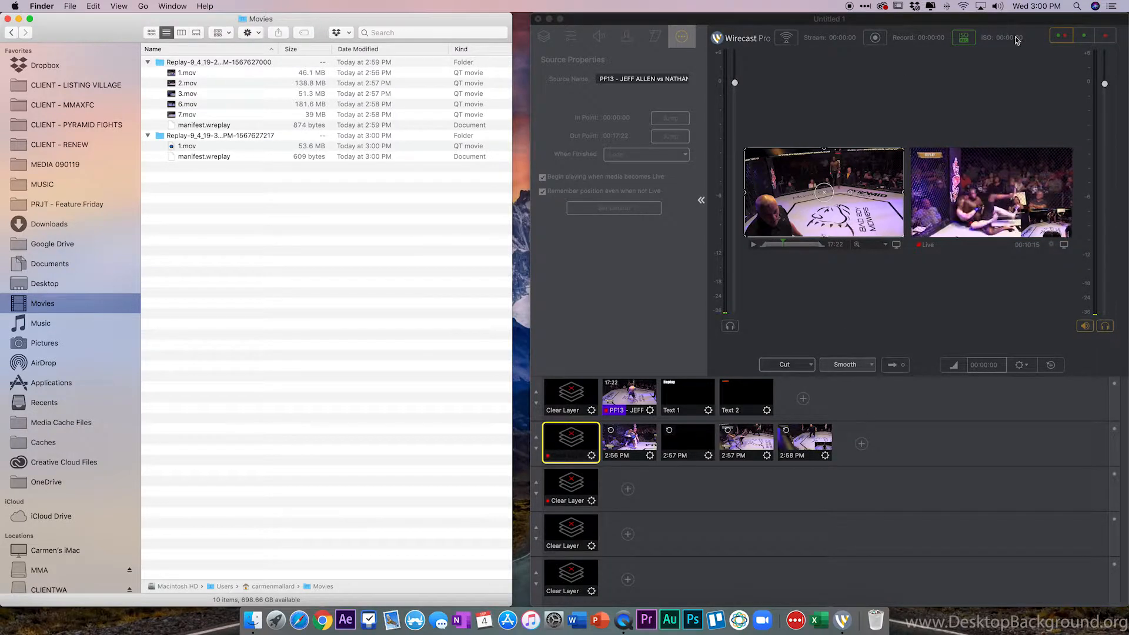
Restart replay recording and expand the newly created replay folder in the Movies folder.
click(964, 40)
click(964, 39)
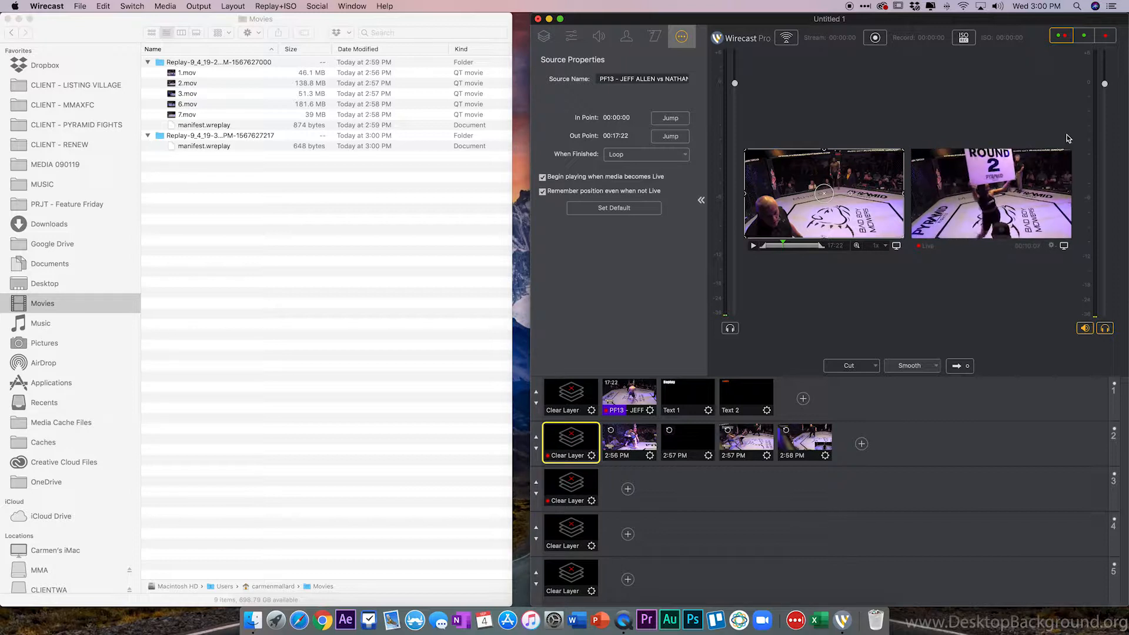
click(963, 38)
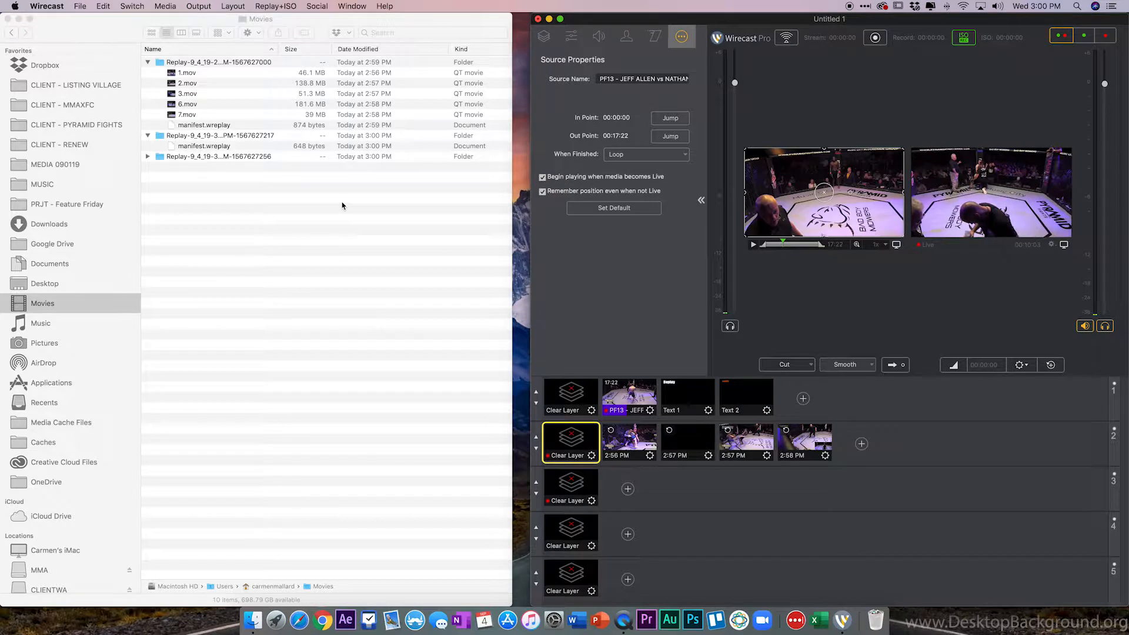
click(147, 156)
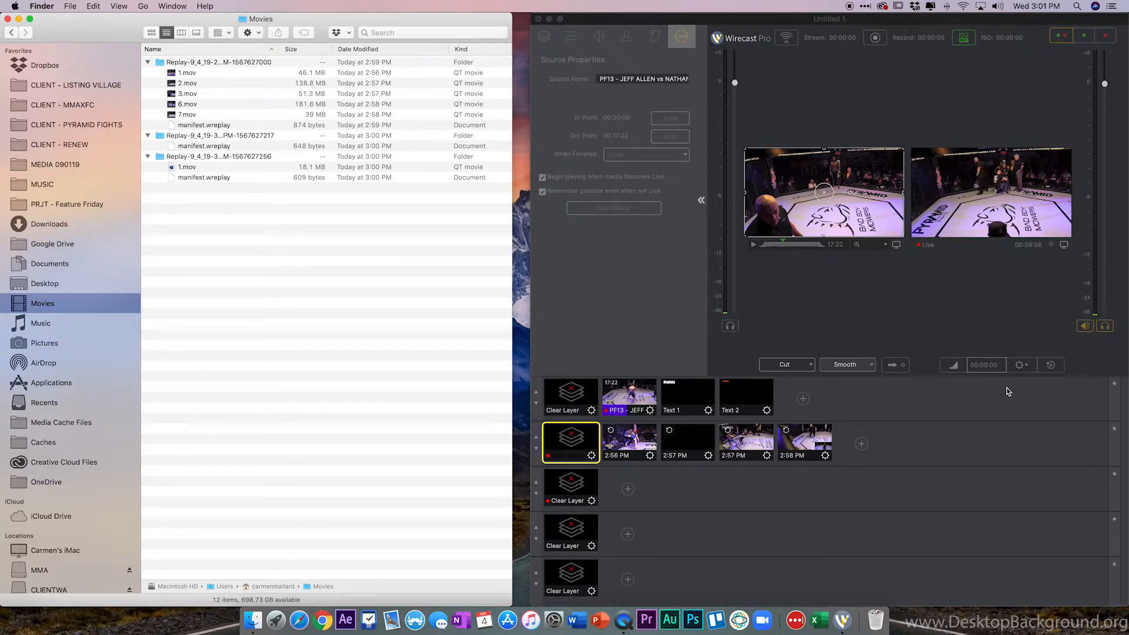
Create three replay shots of the live output and stop replay recording.
click(1051, 365)
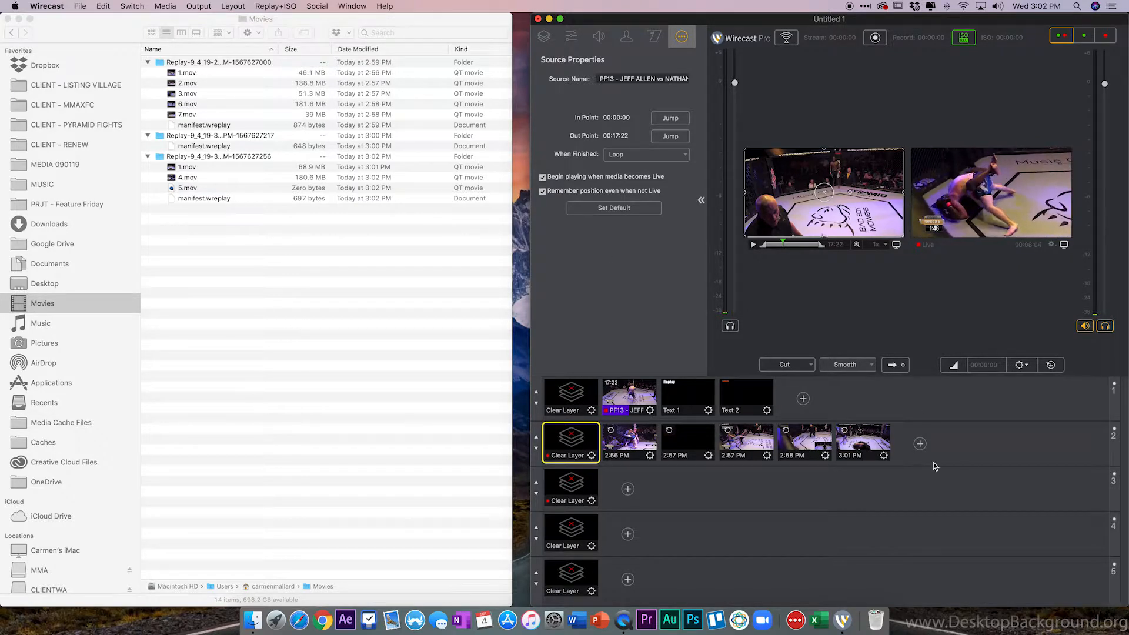
click(1051, 365)
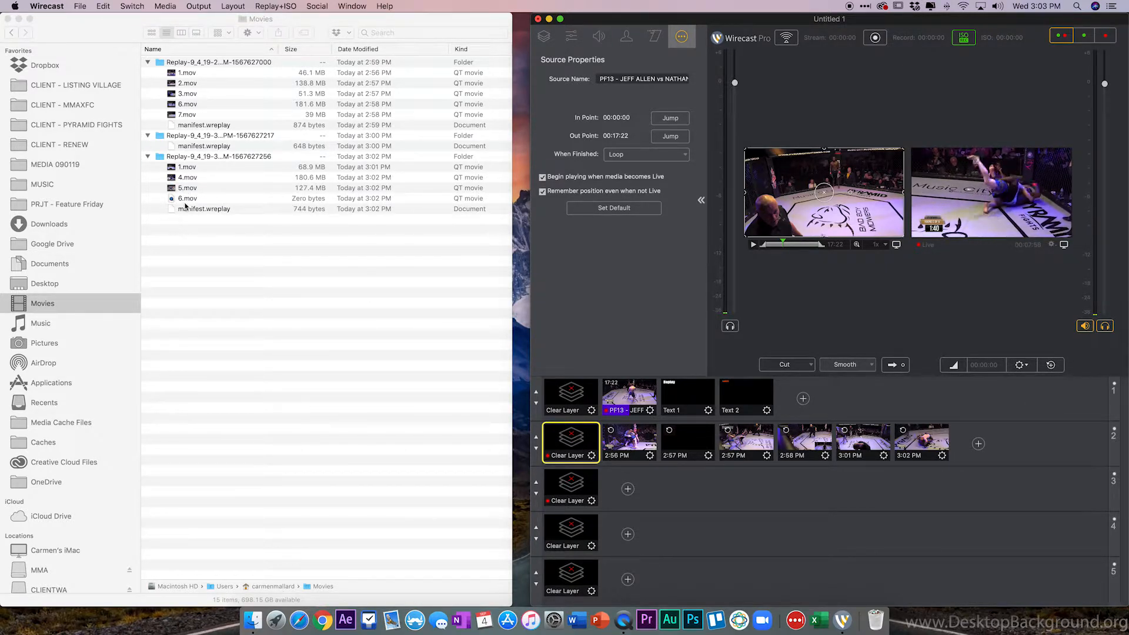
click(1050, 365)
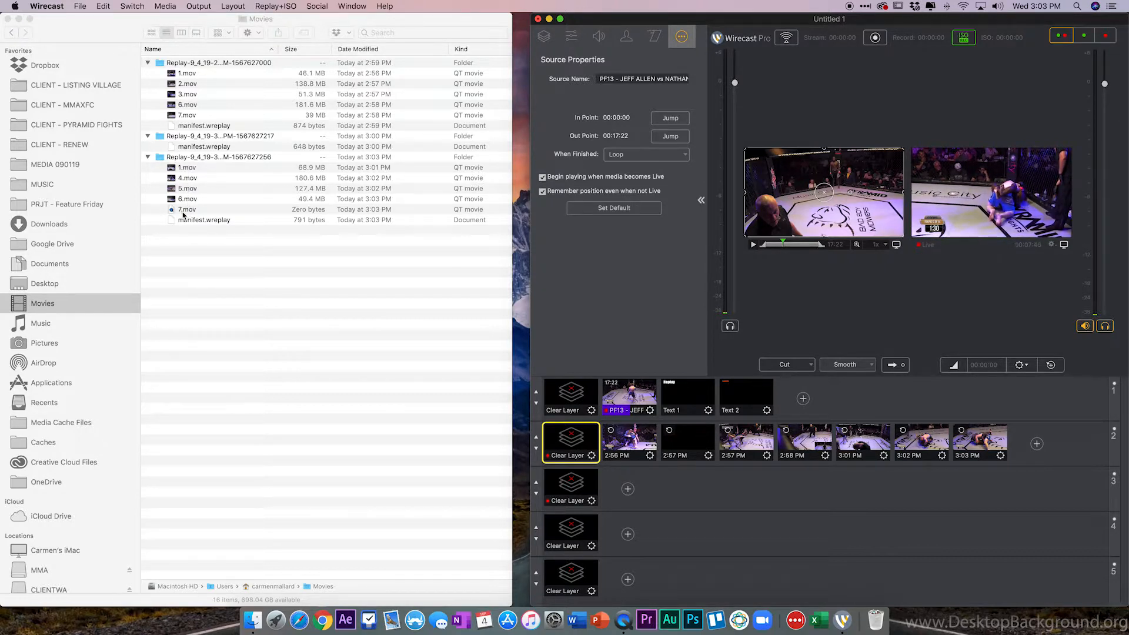
click(964, 37)
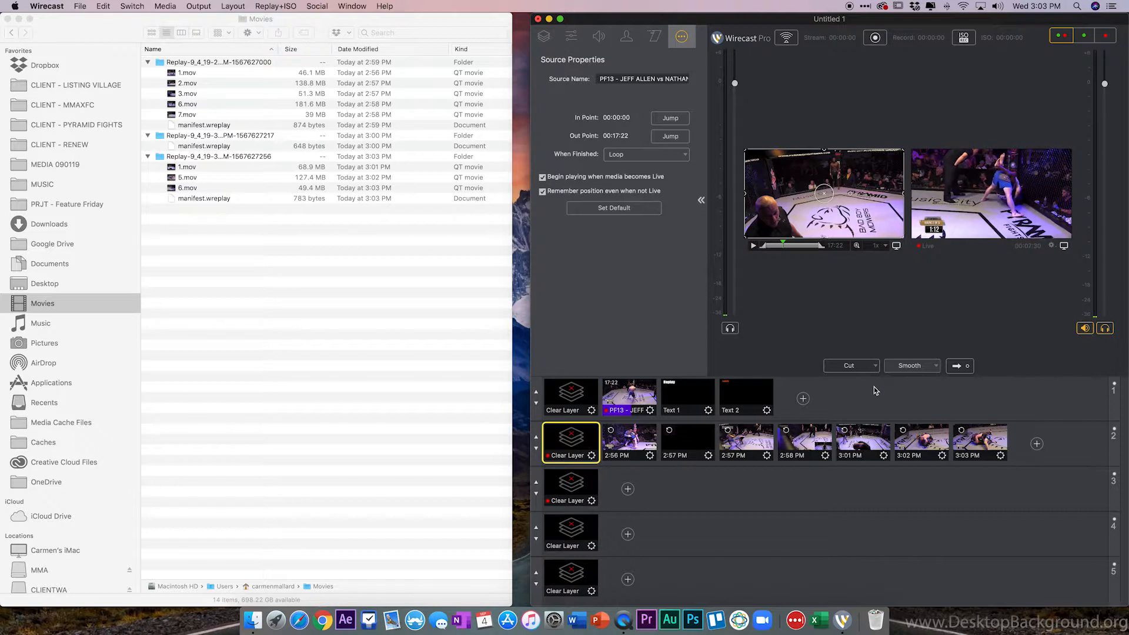
Save the document as MyDocument, deleting sources not referenced by any shots, and restore the full-size window.
click(80, 6)
click(106, 75)
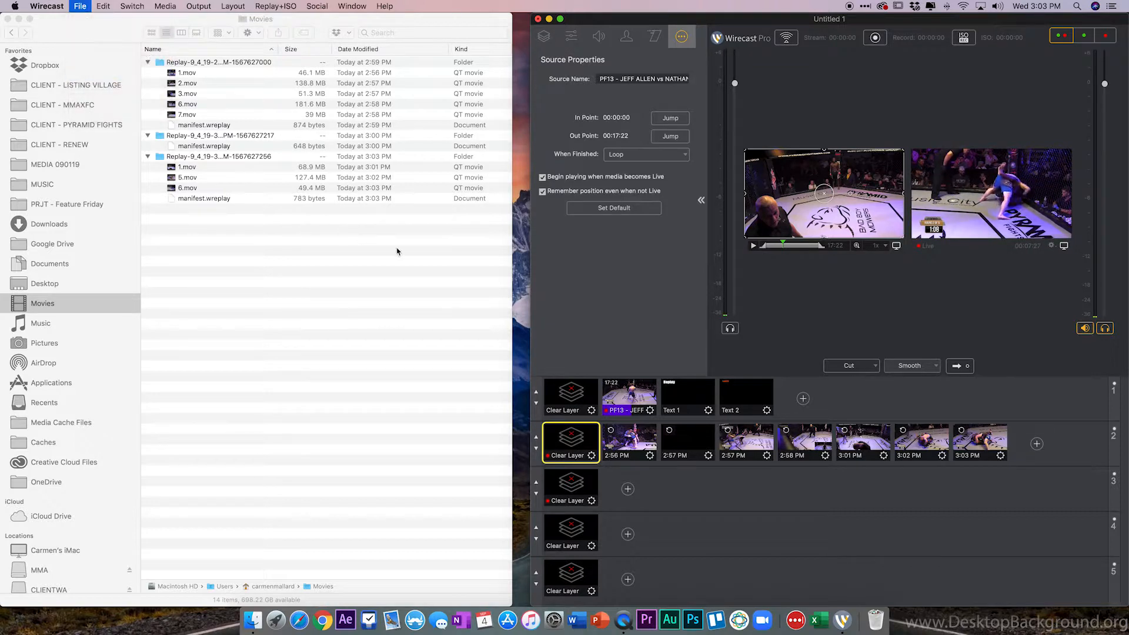
click(896, 85)
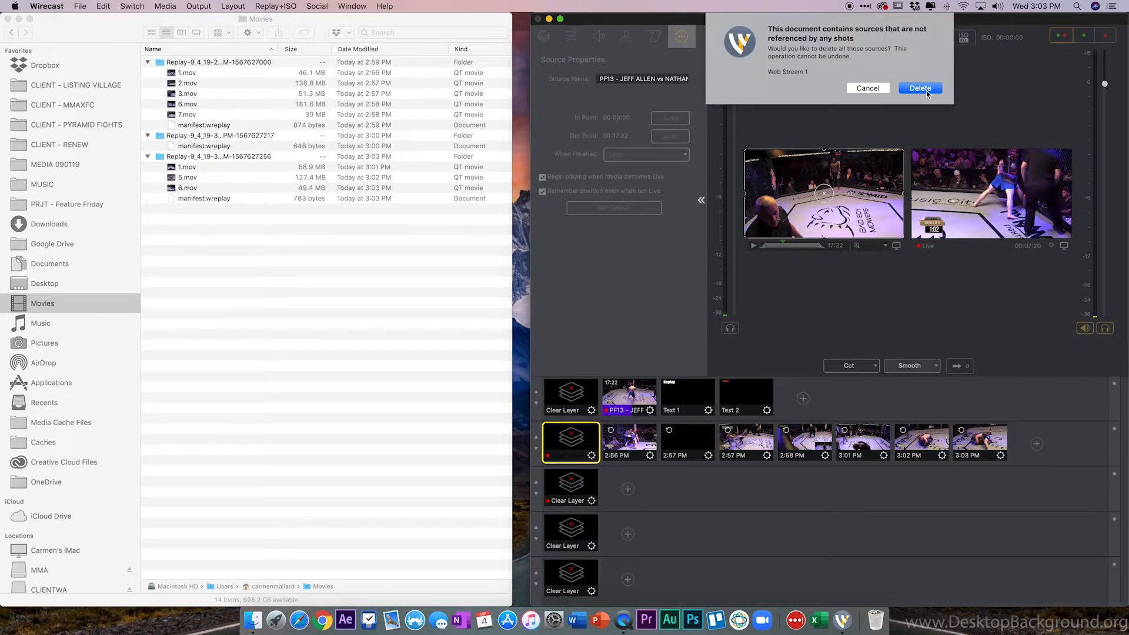
click(906, 90)
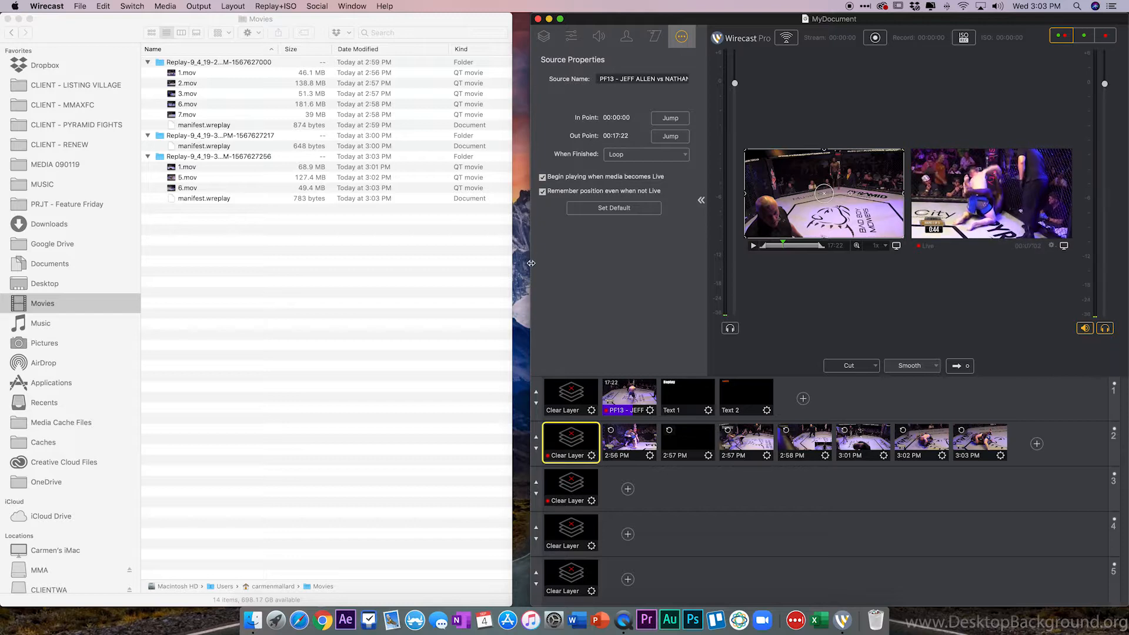
drag(531, 263, 1, 228)
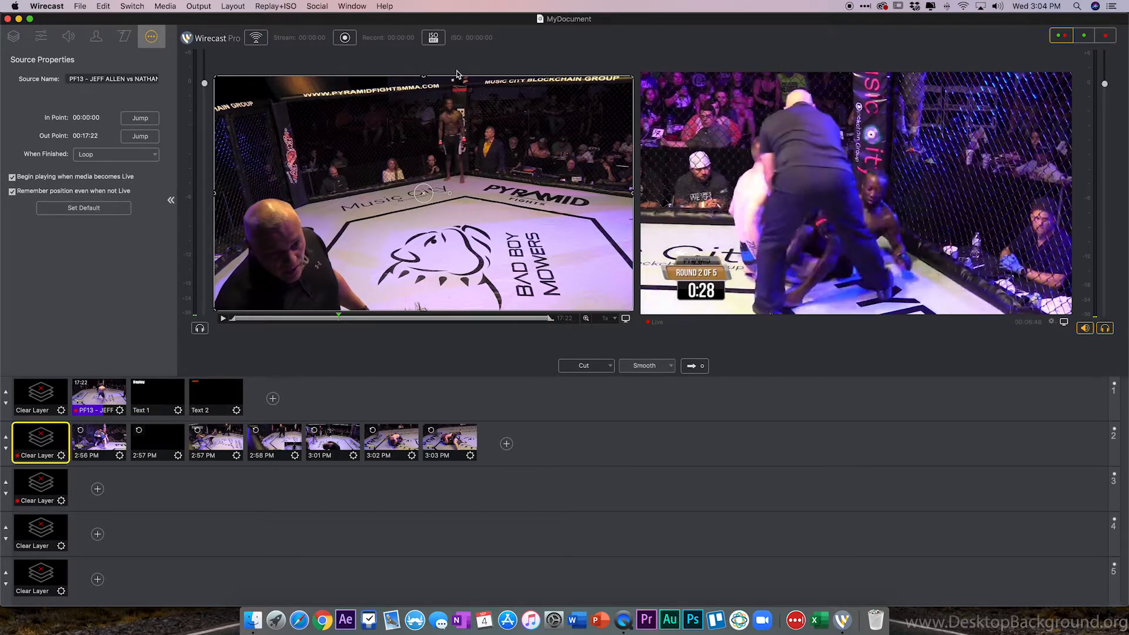
Start replay recording, then take the new 3:04 PM replay shot live with the top layer cleared.
click(433, 39)
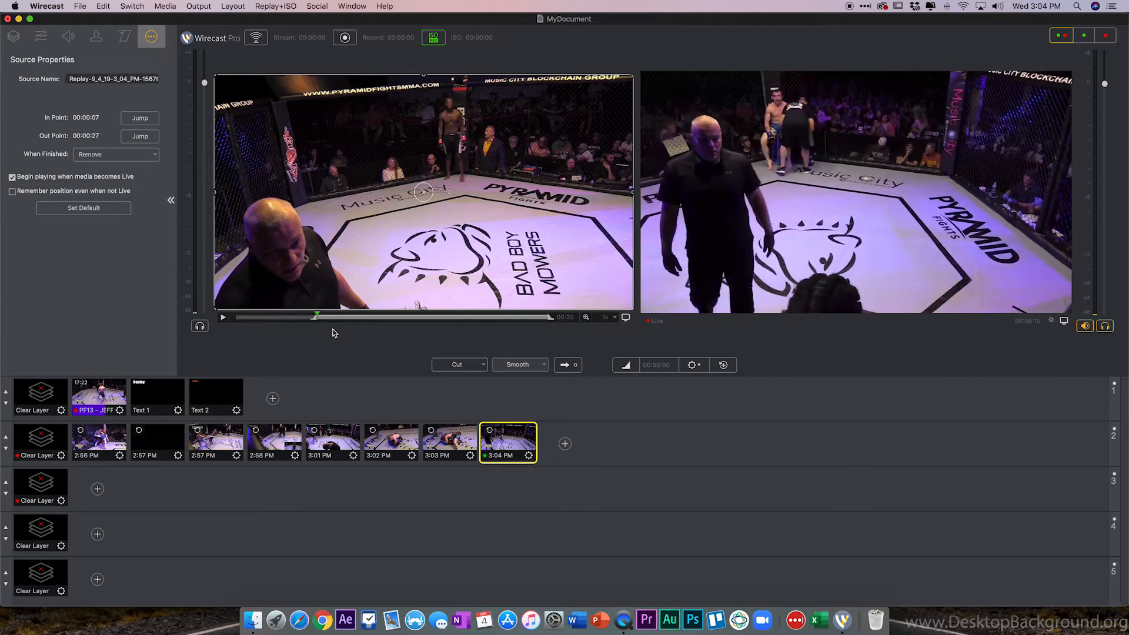
click(27, 385)
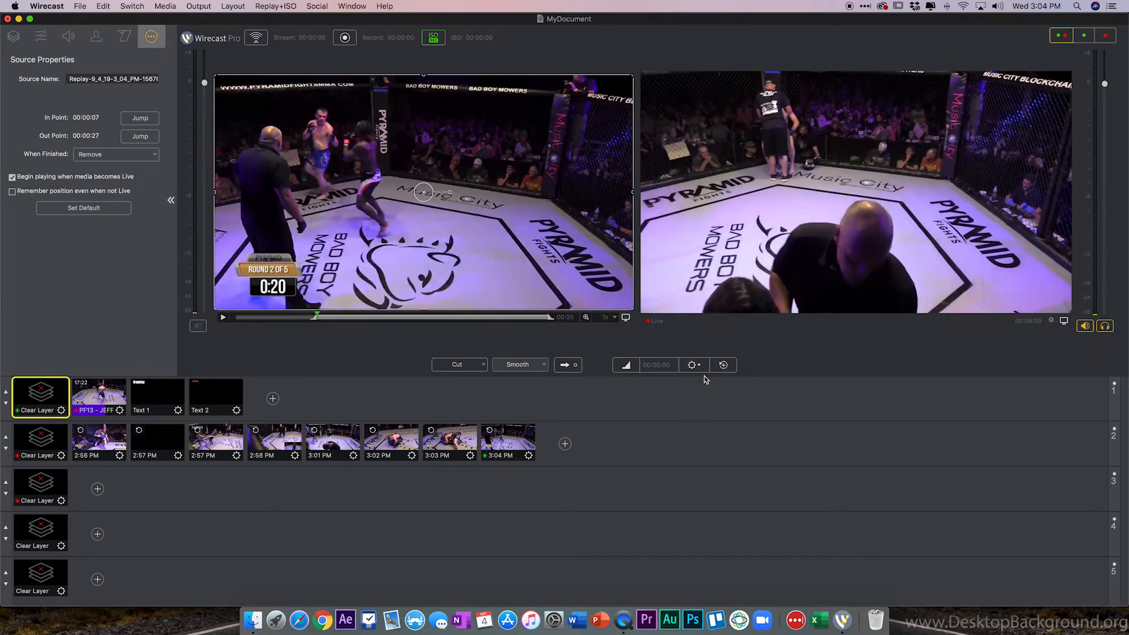
click(509, 436)
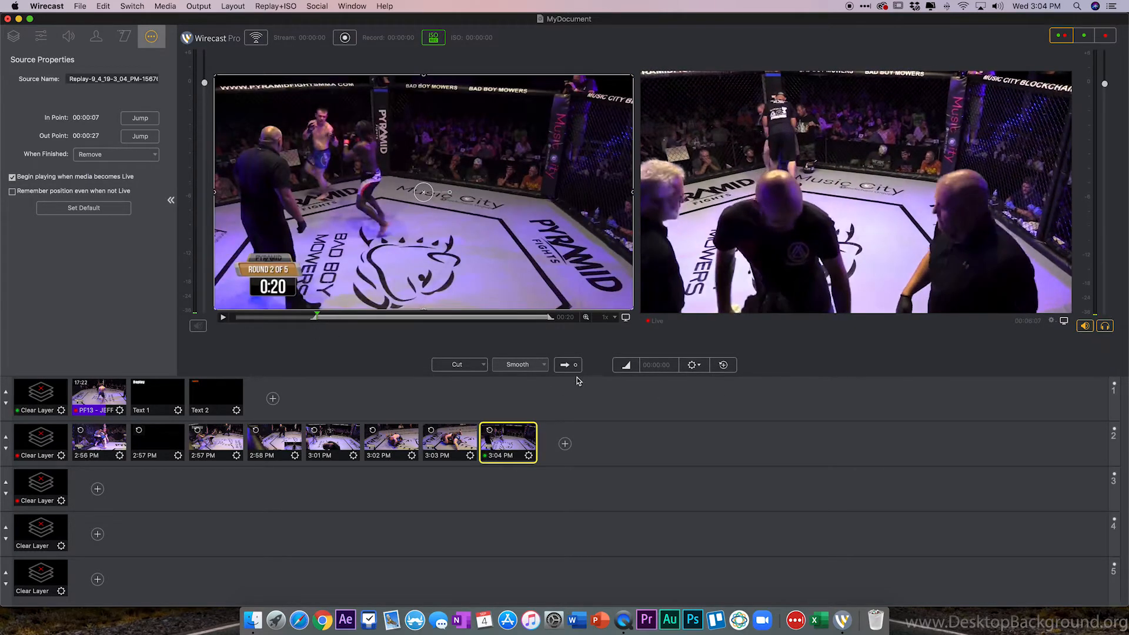
click(565, 365)
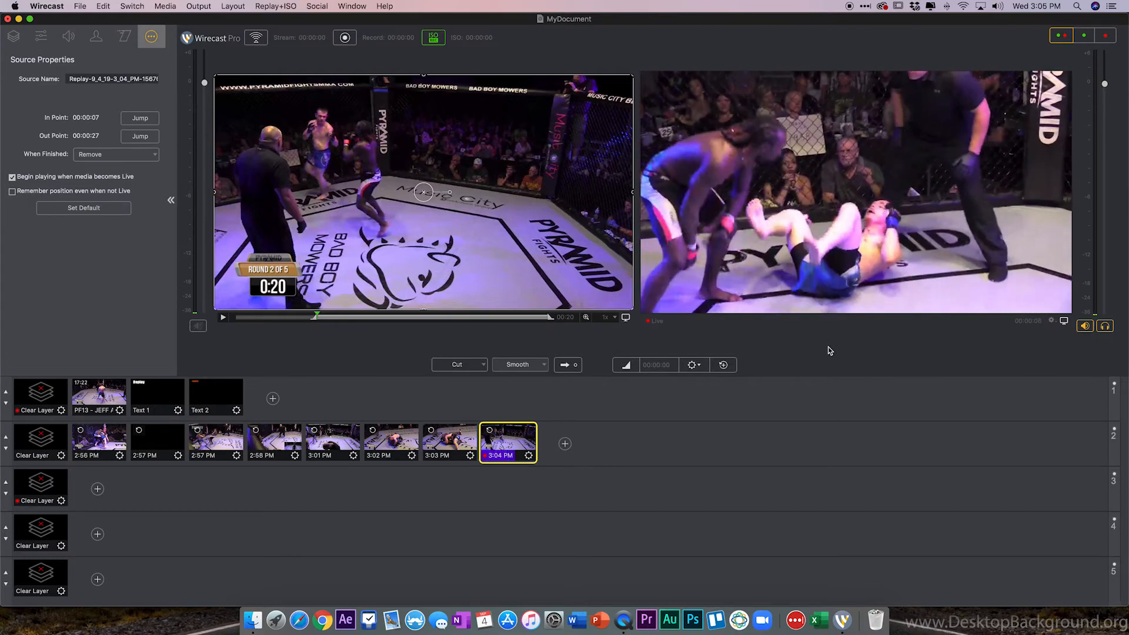
Stop replay recording and clear the replay shots layer.
click(433, 39)
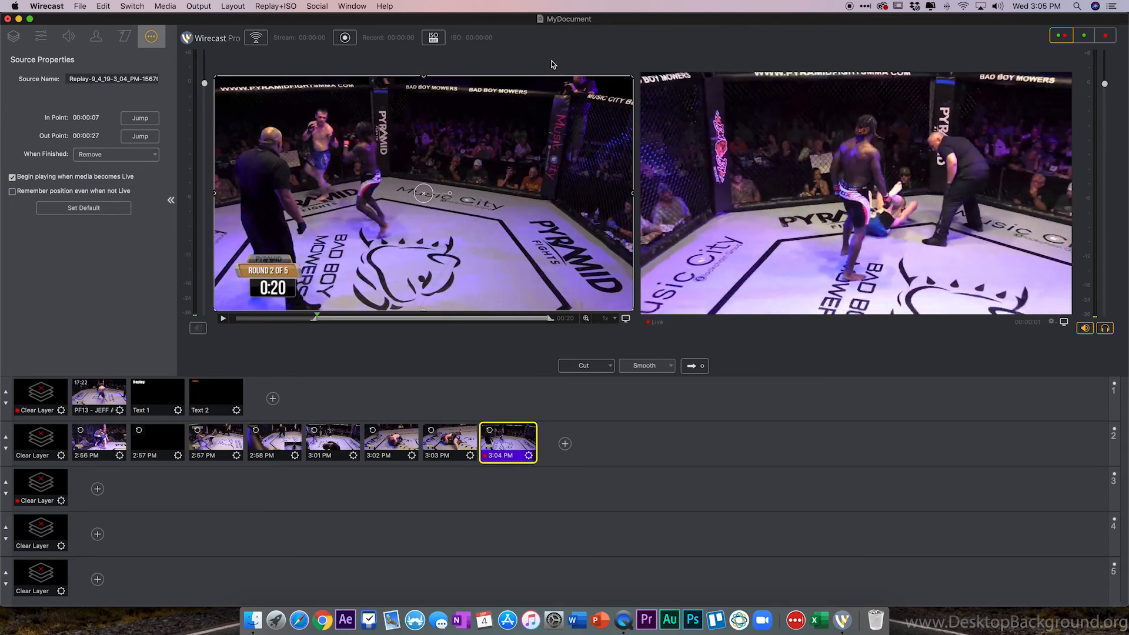
click(37, 440)
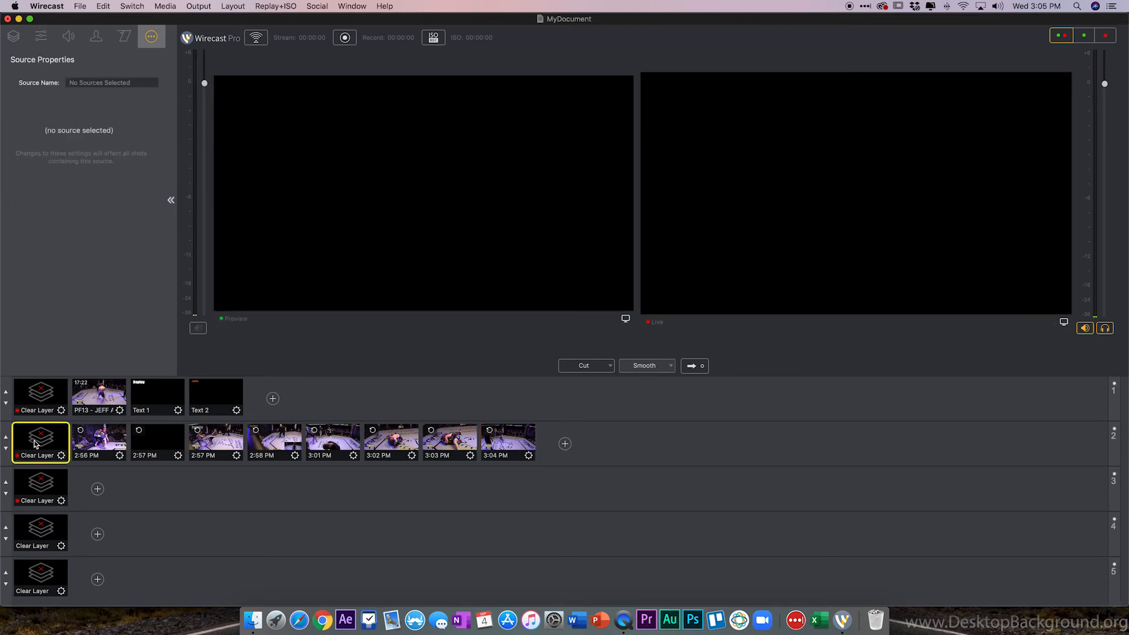